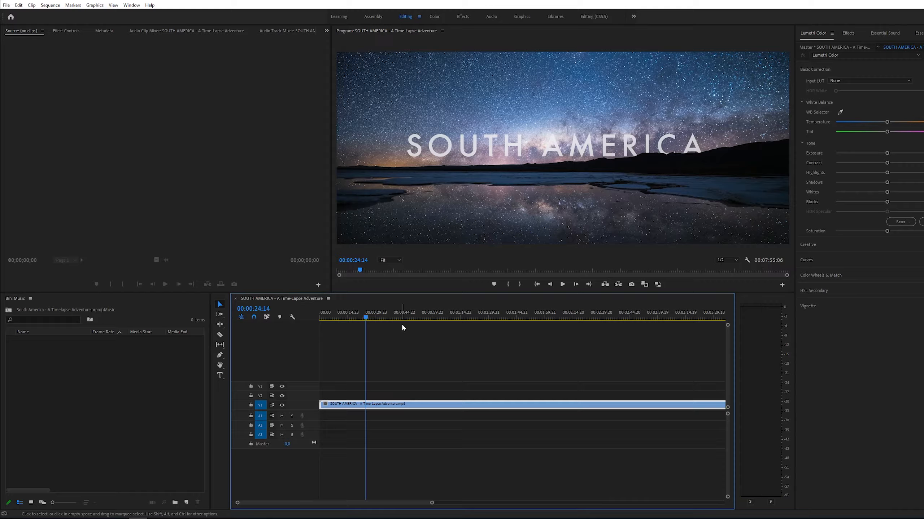
- Play the sequence from about 00:00:24:14 to review the title section
{"action": "key", "text": "Home"}
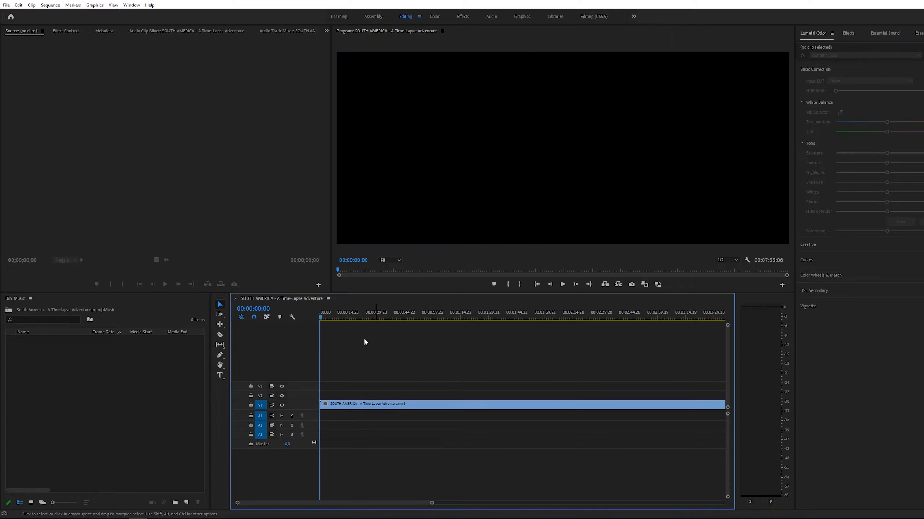
{"action": "left_click", "coordinate": [365, 316]}
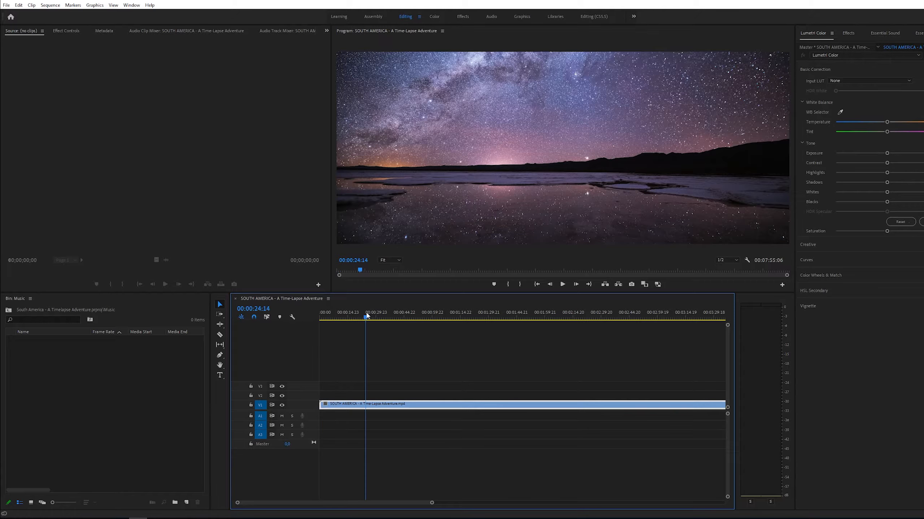
{"action": "key", "text": "space"}
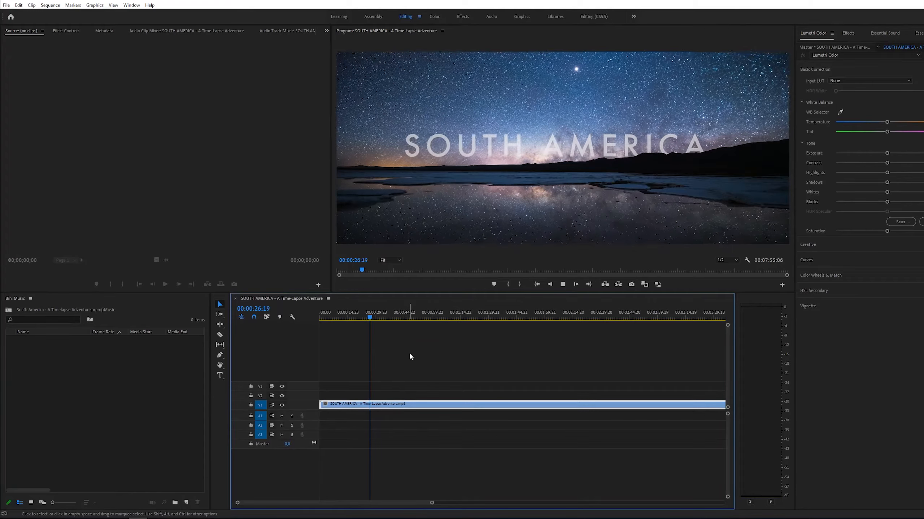
{"action": "key", "text": "space"}
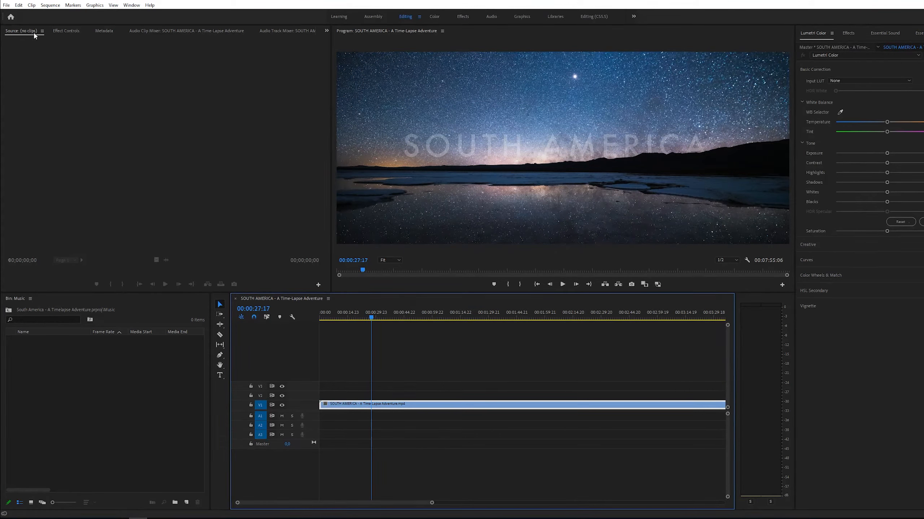
- Import the ANDYAX BUNDLE PACK music folder into the Music bin
{"action": "left_click", "coordinate": [7, 5]}
{"action": "left_click", "coordinate": [71, 203]}
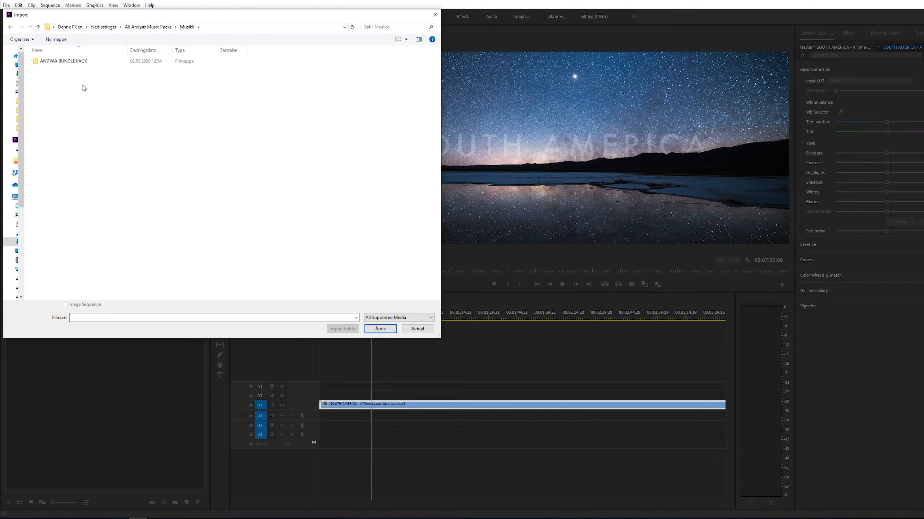
{"action": "left_click", "coordinate": [65, 63]}
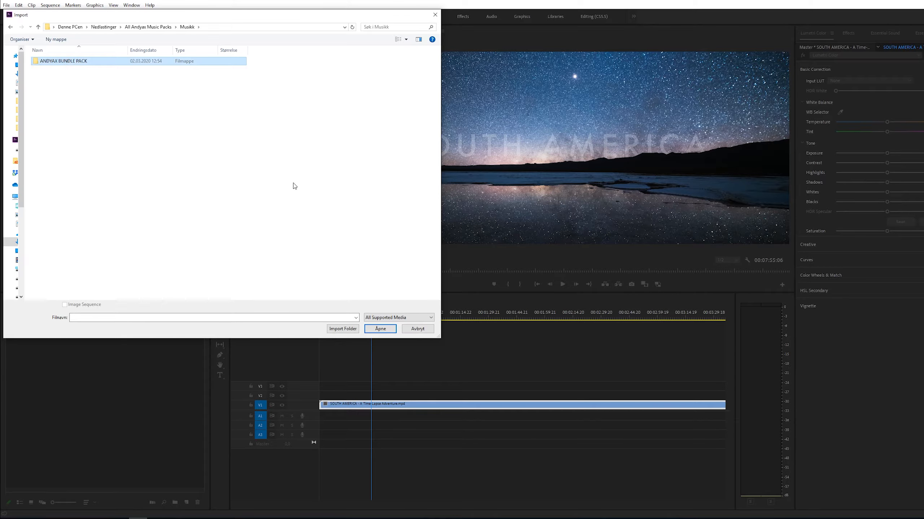
{"action": "left_click", "coordinate": [343, 329]}
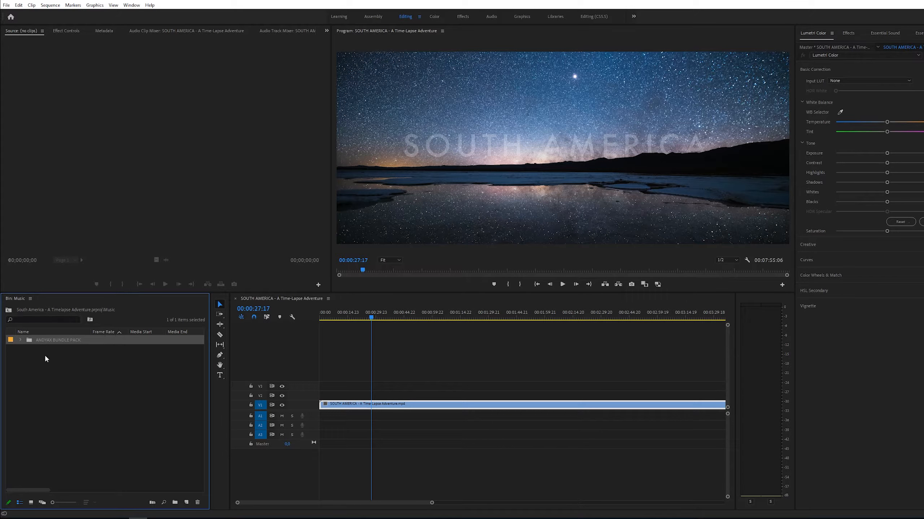
- Expand the bundle down to Melancholia > Drifting and widen the bin's Name column
{"action": "left_click", "coordinate": [25, 350]}
{"action": "left_click", "coordinate": [19, 340]}
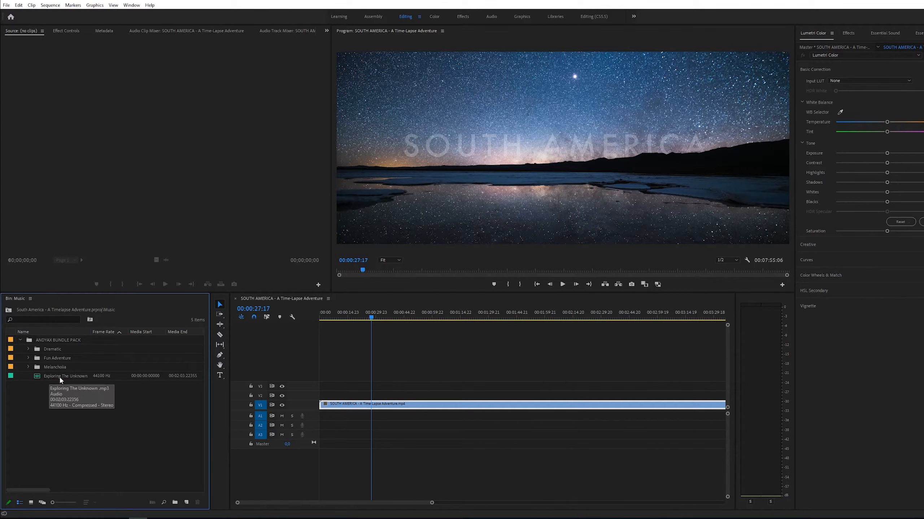
{"action": "left_click", "coordinate": [42, 377]}
{"action": "left_click", "coordinate": [66, 390]}
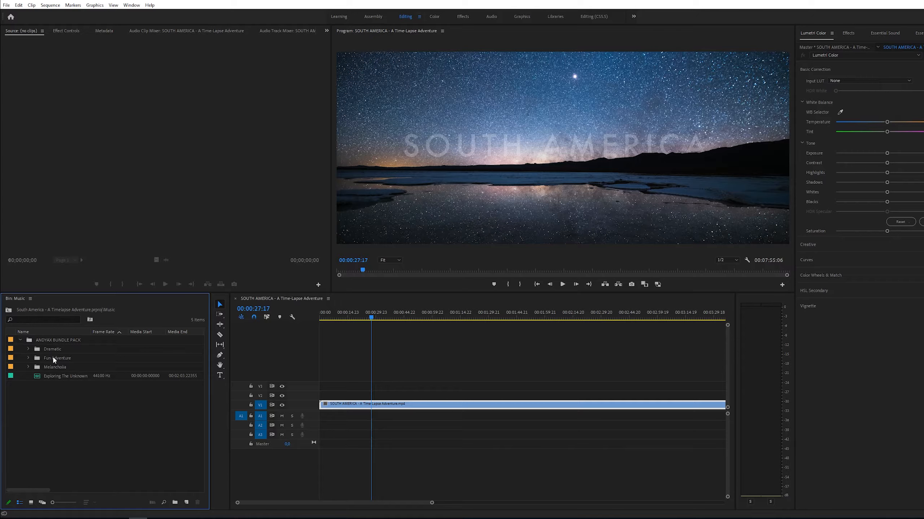
{"action": "left_click", "coordinate": [28, 367]}
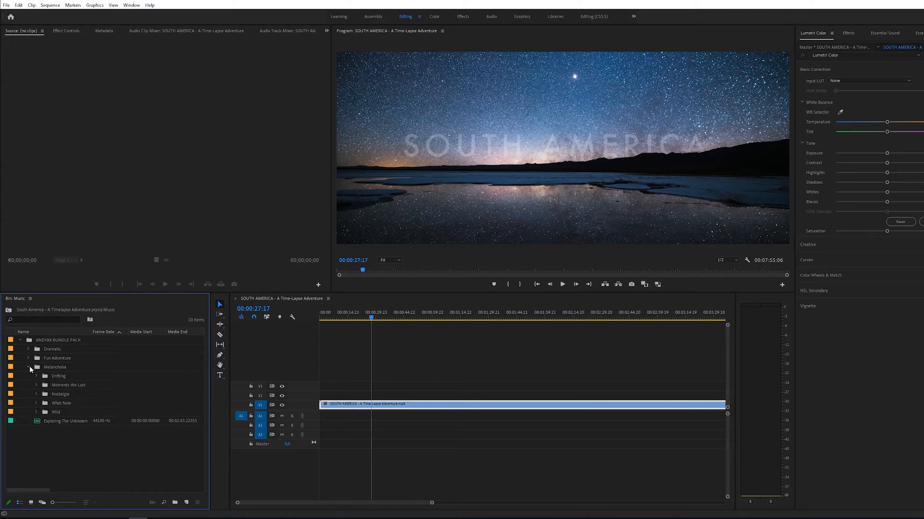
{"action": "left_click", "coordinate": [36, 376]}
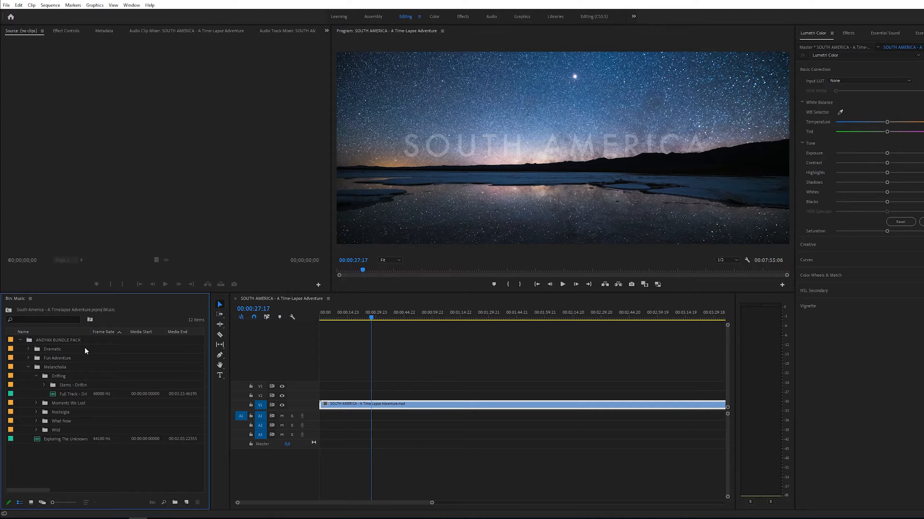
{"action": "left_click_drag", "start_coordinate": [91, 331], "coordinate": [134, 331]}
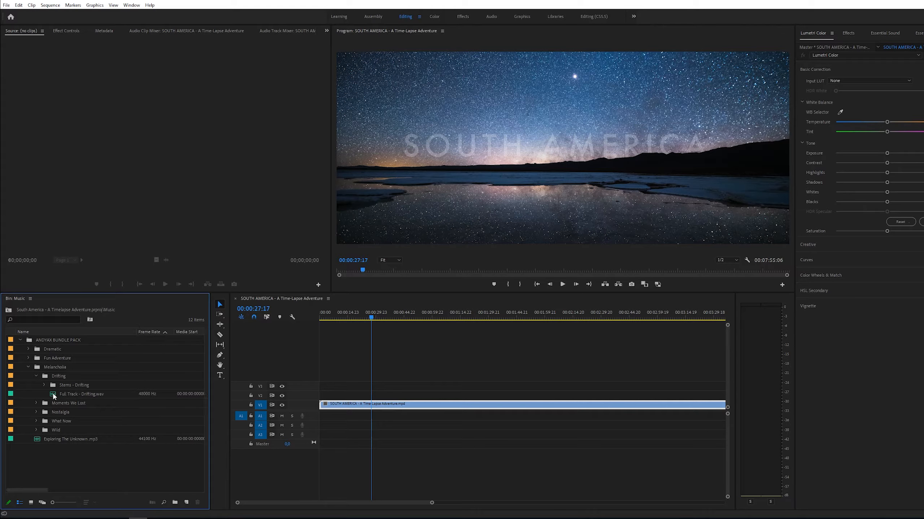
- Open Full Track - Drifting.wav in the Source monitor and play it
{"action": "left_click", "coordinate": [53, 396]}
{"action": "double_click", "coordinate": [53, 396]}
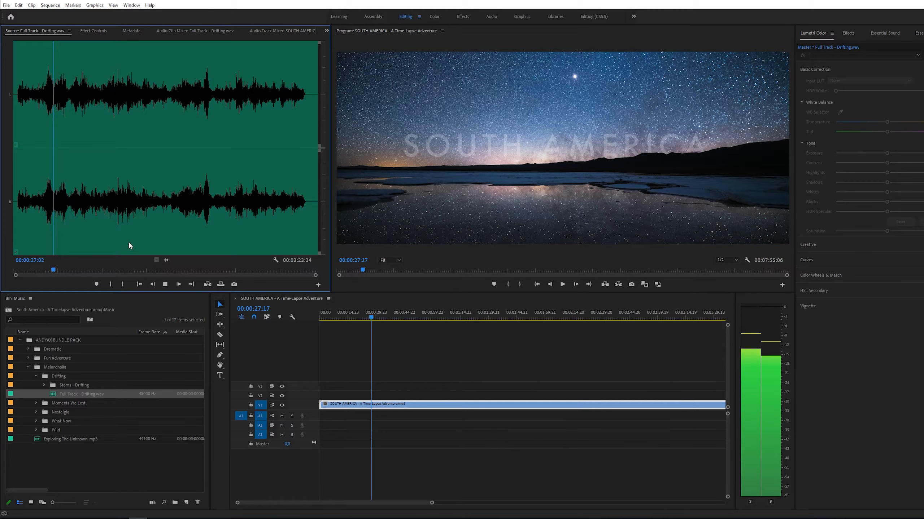
{"action": "key", "text": "space"}
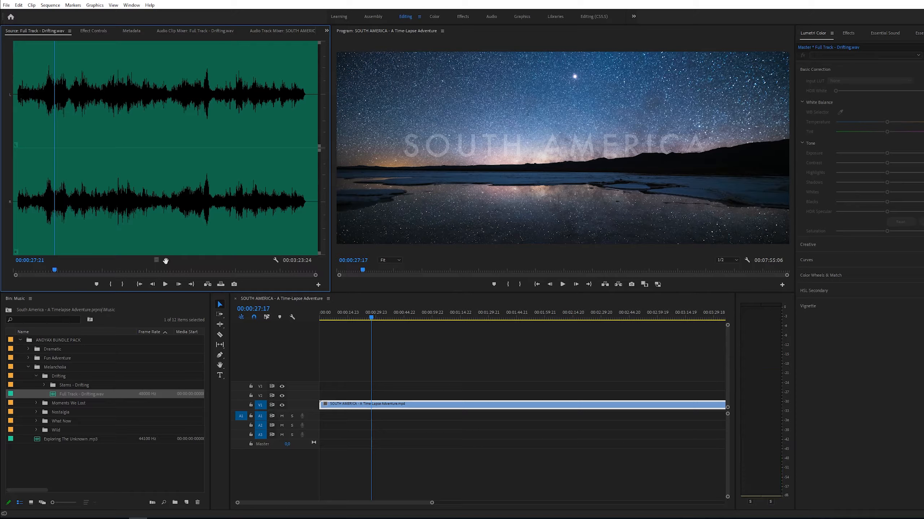
- Add Full Track - Drifting.wav to audio track A1 at the sequence start and enlarge that track
{"action": "left_click_drag", "start_coordinate": [308, 385], "coordinate": [322, 419]}
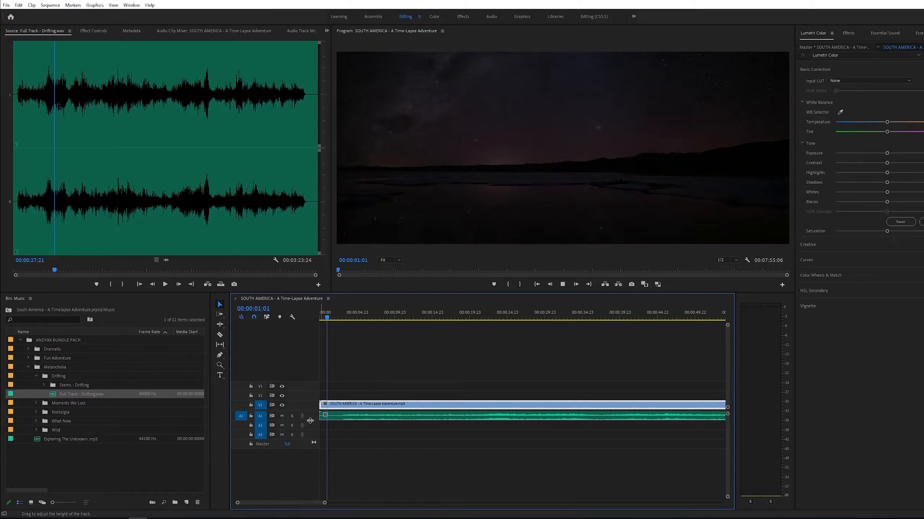
{"action": "left_click_drag", "start_coordinate": [310, 421], "coordinate": [312, 444]}
- Zoom into the sequence start, cut the music clip at about 3 seconds and delete the opening segment
{"action": "key", "text": "z"}
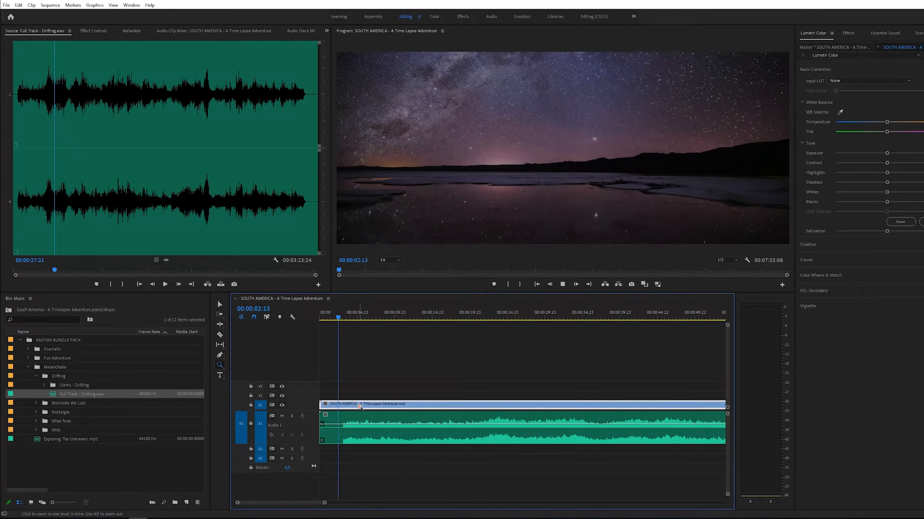
{"action": "left_click", "coordinate": [364, 415]}
{"action": "key", "text": "c"}
{"action": "key", "text": "space"}
{"action": "left_click", "coordinate": [365, 434]}
{"action": "key", "text": "v"}
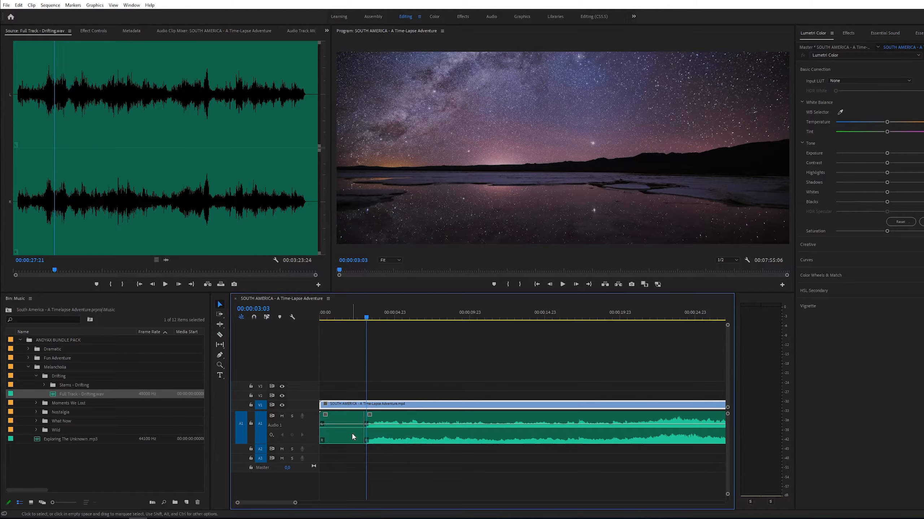
{"action": "left_click", "coordinate": [352, 435]}
{"action": "key", "text": "Delete"}
- Slide the music clip back toward the start and apply a default transition to its beginning
{"action": "left_click_drag", "start_coordinate": [385, 439], "coordinate": [357, 436]}
{"action": "left_click_drag", "start_coordinate": [338, 323], "coordinate": [334, 322]}
{"action": "left_click_drag", "start_coordinate": [358, 429], "coordinate": [350, 430]}
{"action": "right_click", "coordinate": [330, 432]}
{"action": "left_click", "coordinate": [364, 481]}
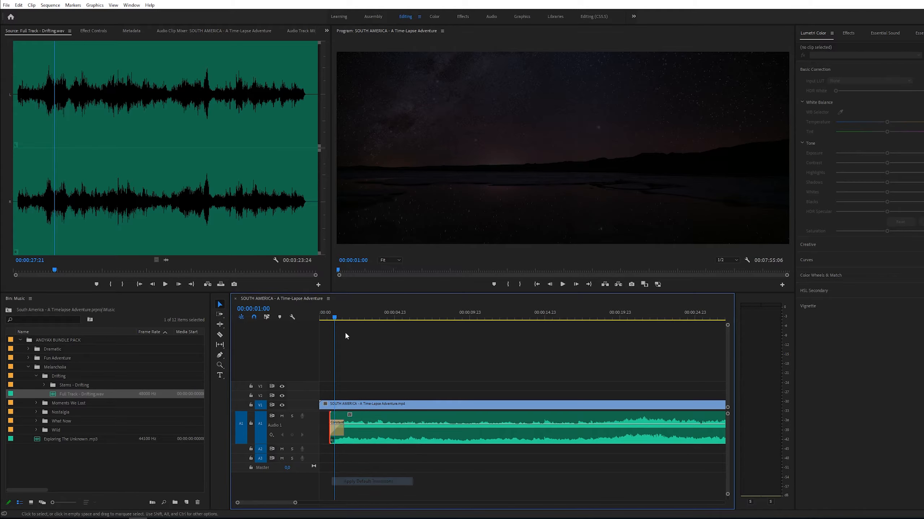
- Play back the sequence start with the music and zoom the timeline out
{"action": "left_click", "coordinate": [316, 315]}
{"action": "key", "text": "space"}
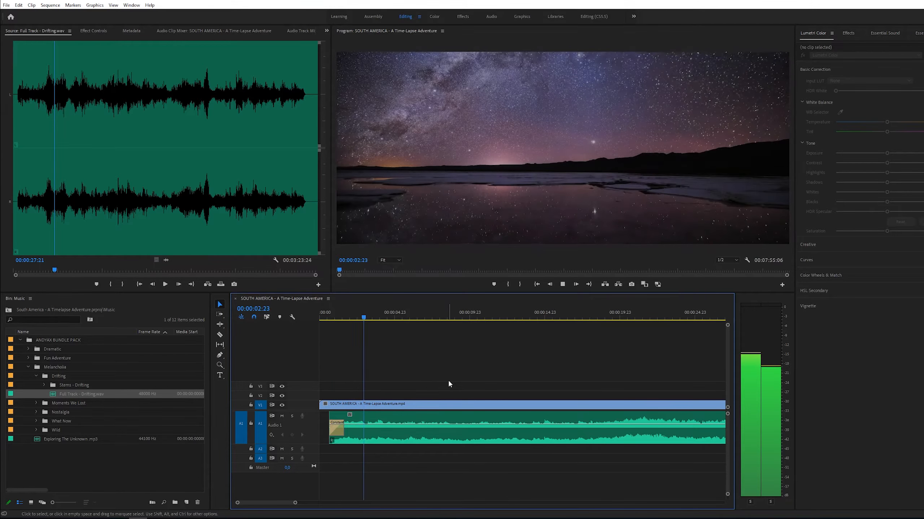
{"action": "key", "text": "z"}
{"action": "left_click", "coordinate": [468, 432], "text": "alt"}
{"action": "key", "text": "v"}
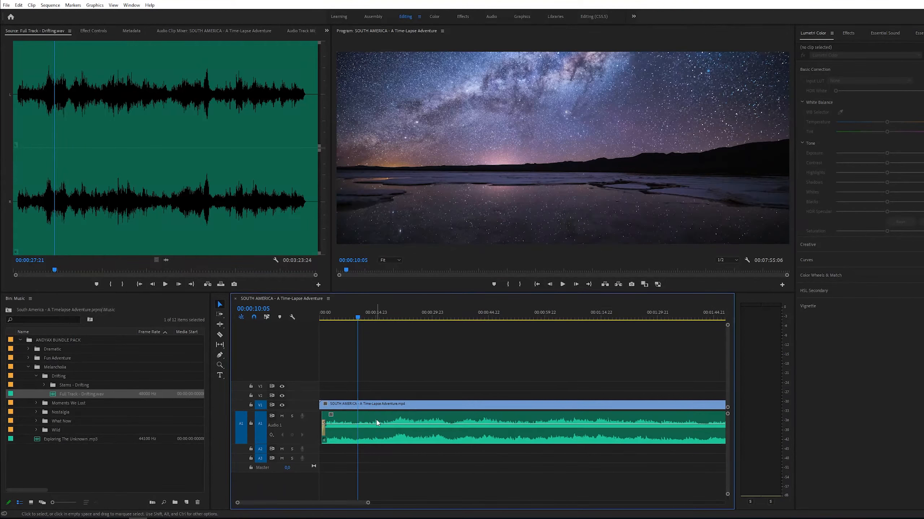
- Delete the Drifting music clip from the timeline
{"action": "left_click", "coordinate": [372, 412]}
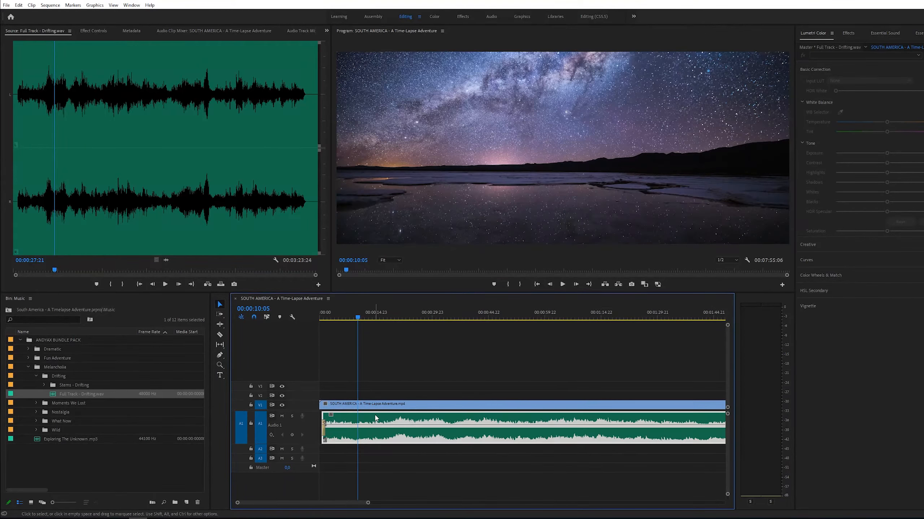
{"action": "key", "text": "Delete"}
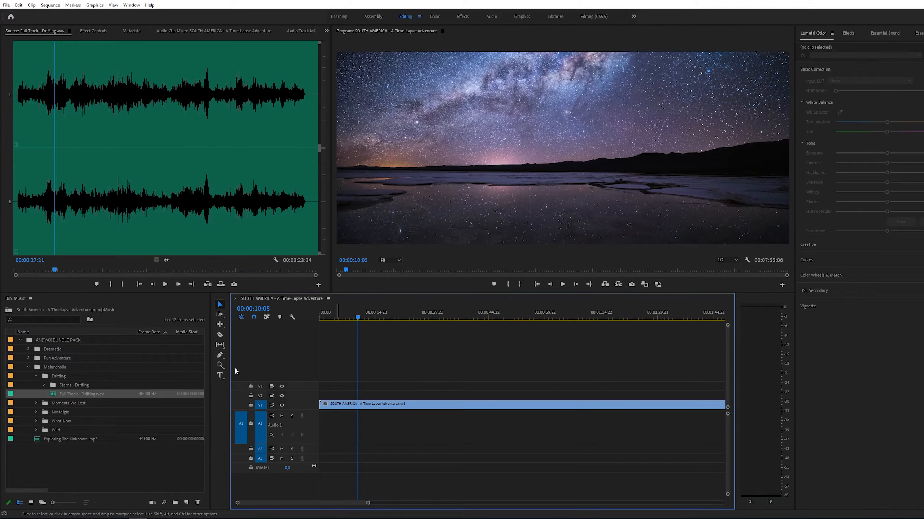
- Expand the Stems - Drifting folder and preview Piano.wav in the Source monitor
{"action": "left_click", "coordinate": [44, 385]}
{"action": "double_click", "coordinate": [61, 396]}
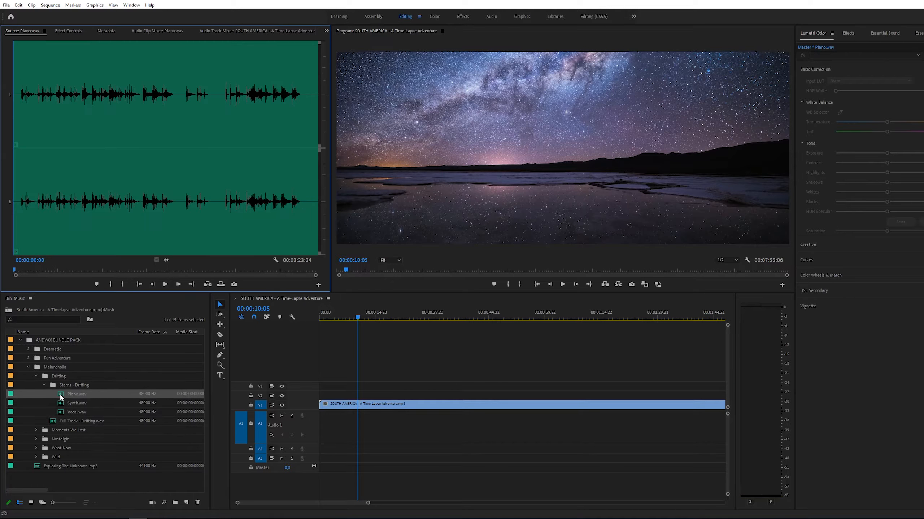
{"action": "left_click", "coordinate": [27, 230]}
{"action": "key", "text": "space"}
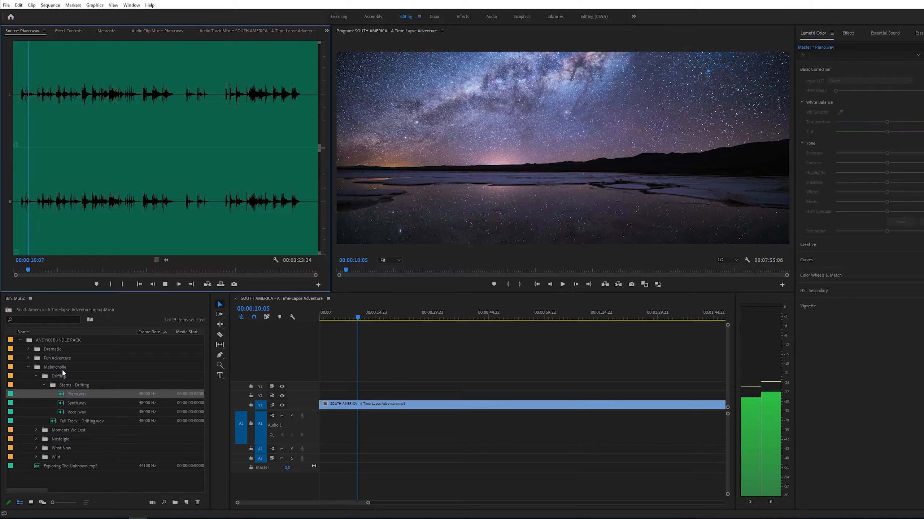
{"action": "key", "text": "space"}
- Preview Synth.wav in the Source monitor
{"action": "double_click", "coordinate": [61, 404]}
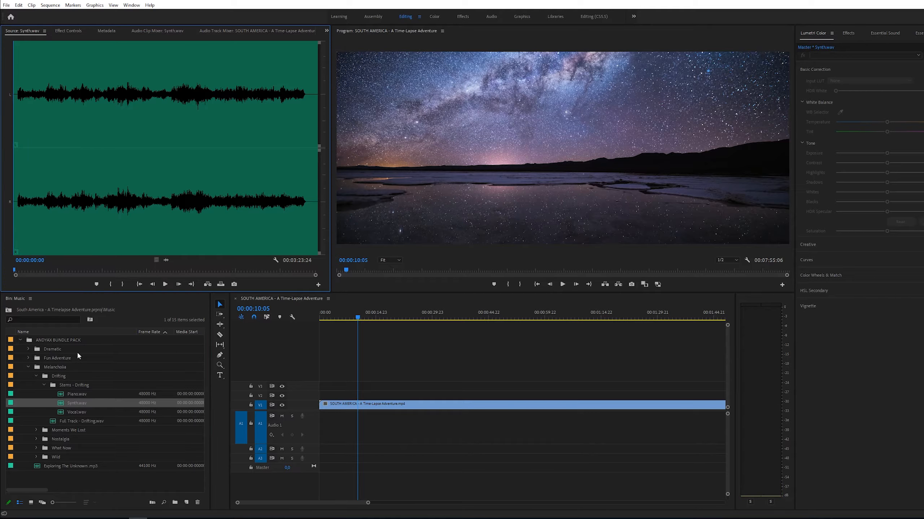
{"action": "left_click", "coordinate": [23, 202]}
{"action": "key", "text": "space"}
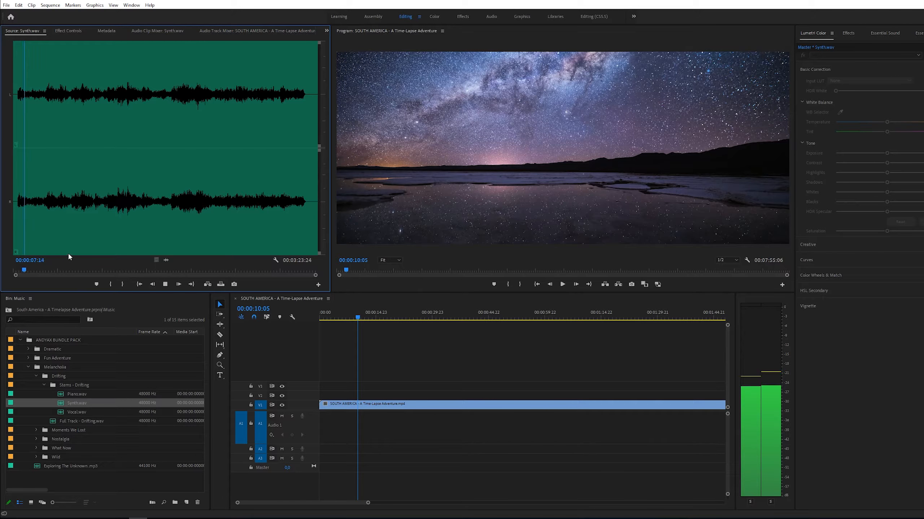
- Preview Vocal.wav in the Source monitor
{"action": "double_click", "coordinate": [61, 413]}
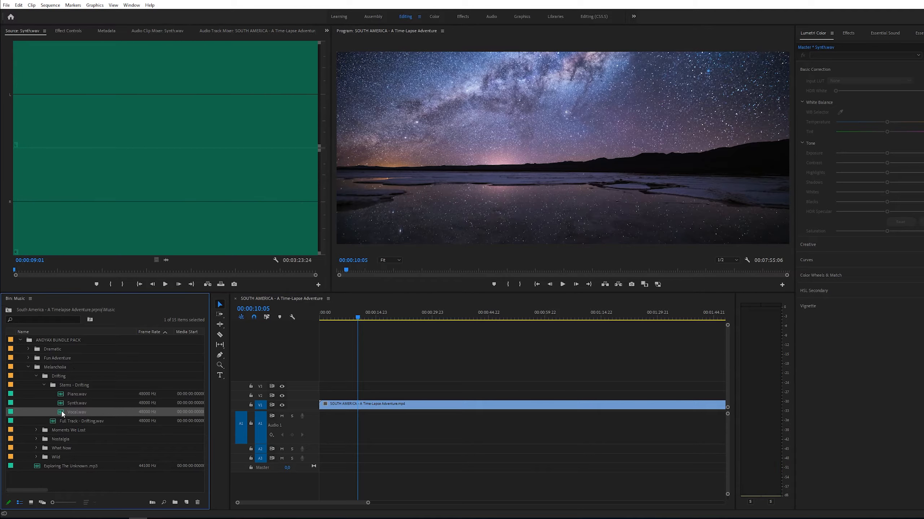
{"action": "left_click", "coordinate": [25, 210]}
{"action": "key", "text": "space"}
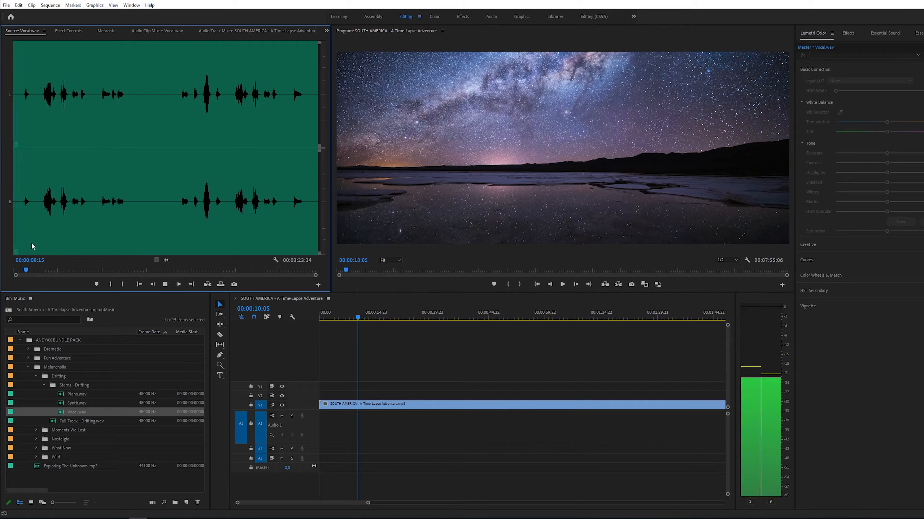
{"action": "left_click", "coordinate": [43, 208]}
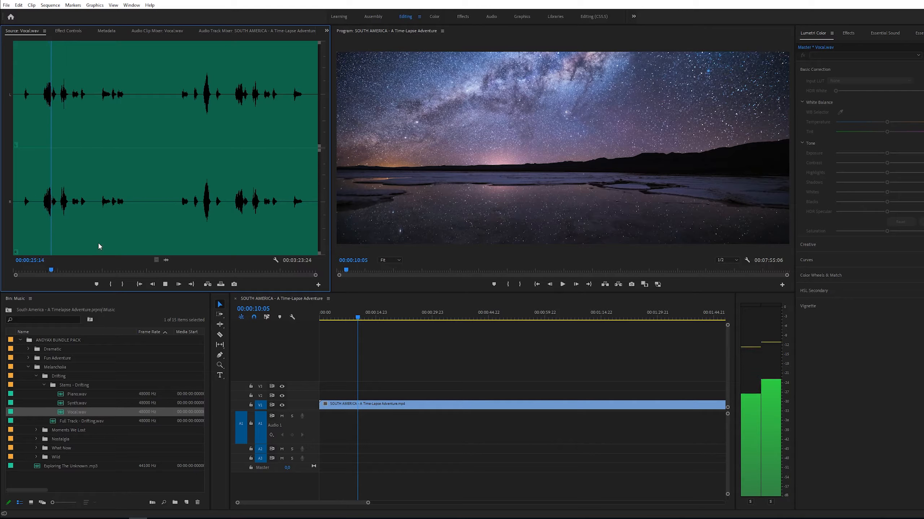
{"action": "key", "text": "space"}
- Place the Piano, Synth and Vocal stems on audio tracks A1, A2 and A3 from the sequence start
{"action": "left_click", "coordinate": [65, 396]}
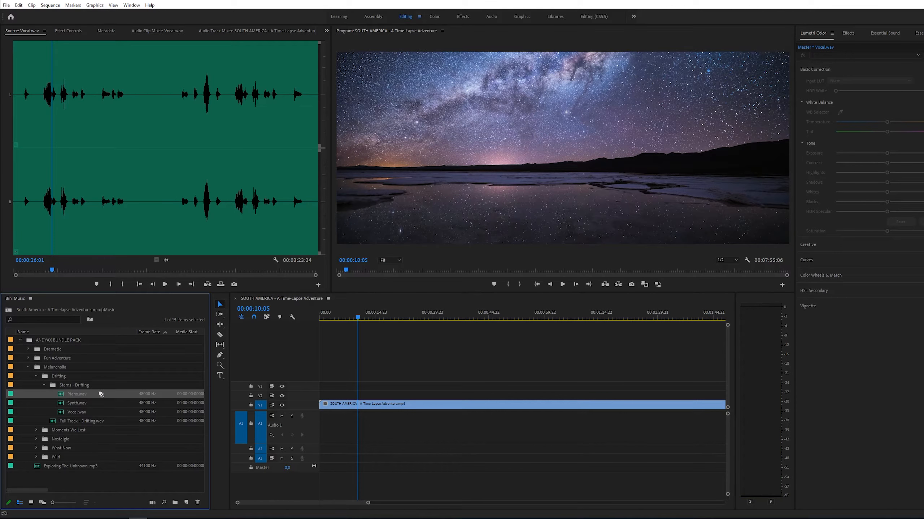
{"action": "left_click_drag", "start_coordinate": [308, 421], "coordinate": [322, 450]}
{"action": "left_click", "coordinate": [60, 403]}
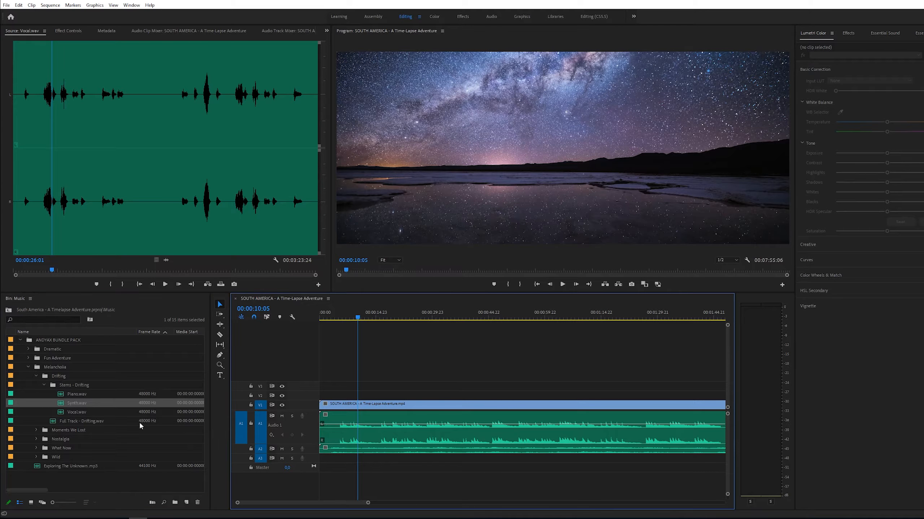
{"action": "left_click", "coordinate": [62, 413]}
{"action": "left_click_drag", "start_coordinate": [267, 442], "coordinate": [322, 459]}
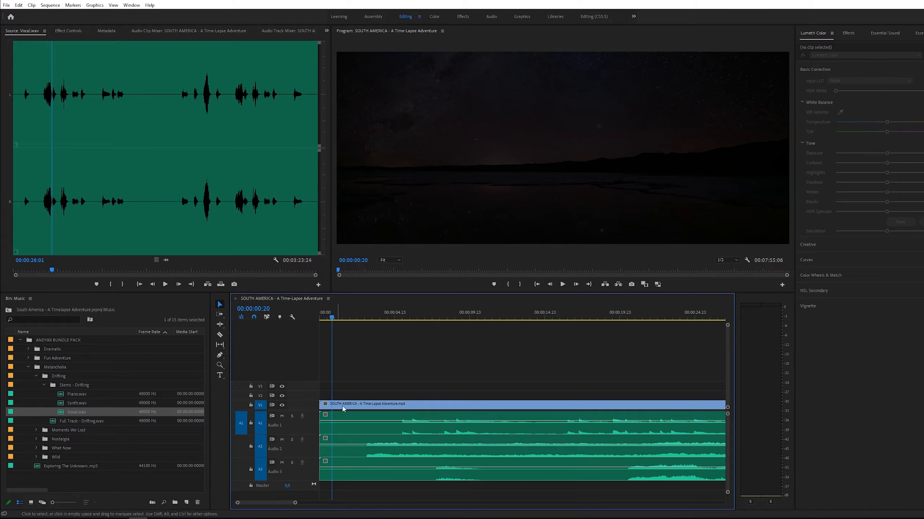
- Split all three stems at about 3 seconds and delete their opening segments
{"action": "key", "text": "c"}
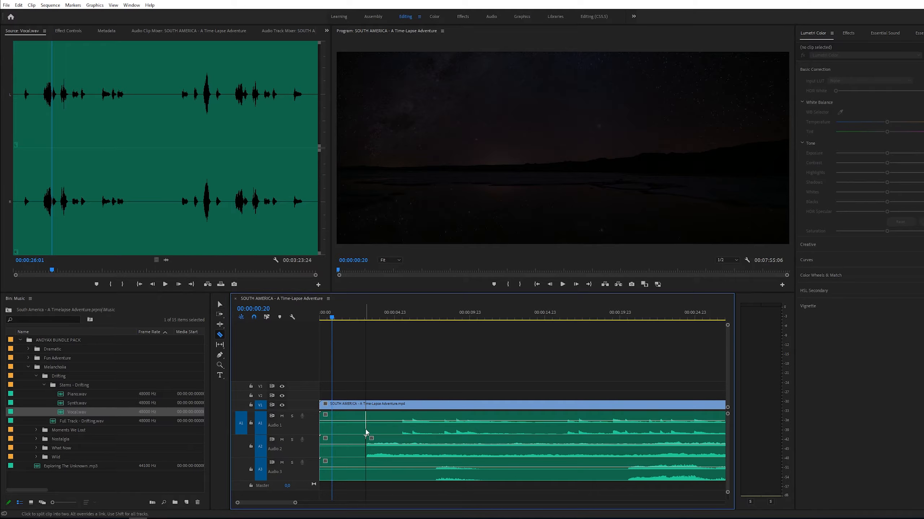
{"action": "left_click", "coordinate": [366, 462]}
{"action": "key", "text": "v"}
{"action": "left_click_drag", "start_coordinate": [358, 489], "coordinate": [376, 468]}
{"action": "key", "text": "Delete"}
- Slide the stems toward the sequence start and apply default transitions to their beginnings
{"action": "mouse_move", "coordinate": [368, 433]}
{"action": "left_mouse_down"}
{"action": "mouse_move", "coordinate": [339, 434]}
{"action": "mouse_move", "coordinate": [356, 432]}
{"action": "left_mouse_up"}
{"action": "key", "text": "equal"}
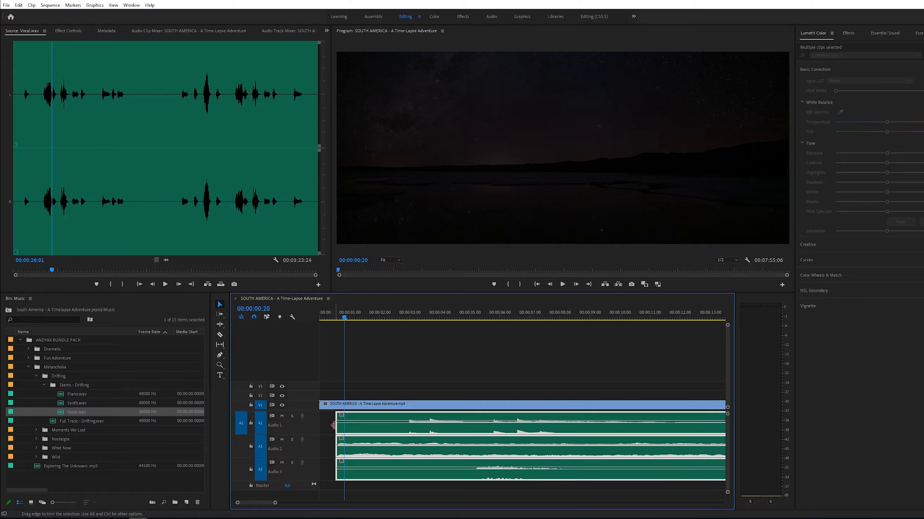
{"action": "right_click", "coordinate": [333, 425]}
{"action": "left_click", "coordinate": [375, 472]}
- Play the sequence from the start to check the music fade-in
{"action": "left_click_drag", "start_coordinate": [335, 316], "coordinate": [315, 320]}
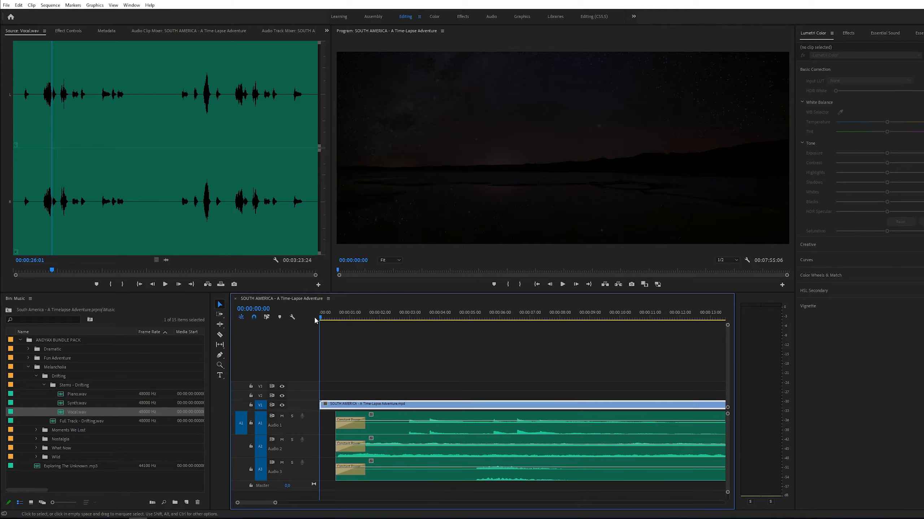
{"action": "key", "text": "space"}
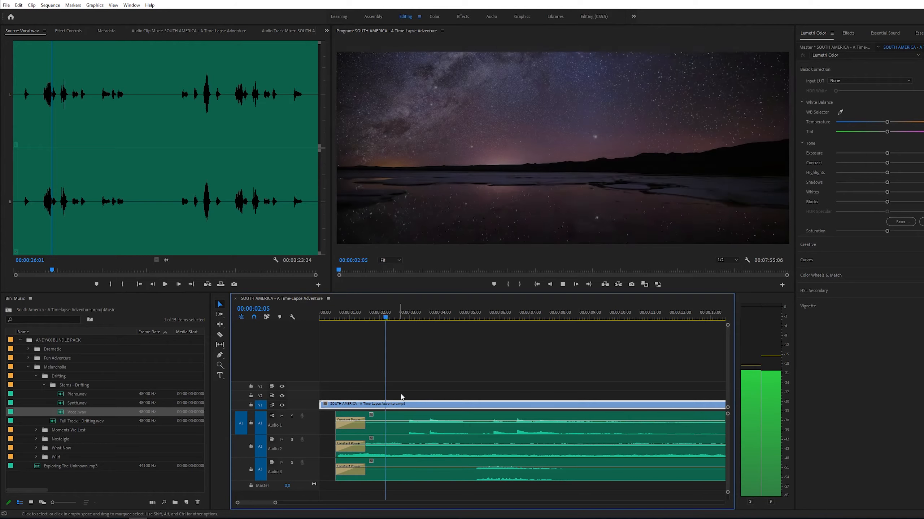
- Zoom into the start of the timeline and play the sequence
{"action": "key", "text": "z"}
{"action": "left_click", "coordinate": [507, 400], "text": "alt"}
{"action": "key", "text": "v"}
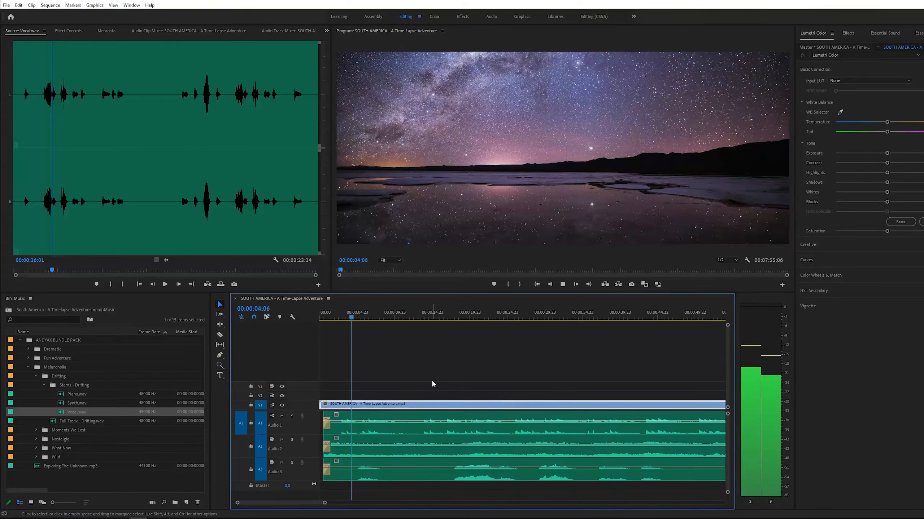
{"action": "key", "text": "space"}
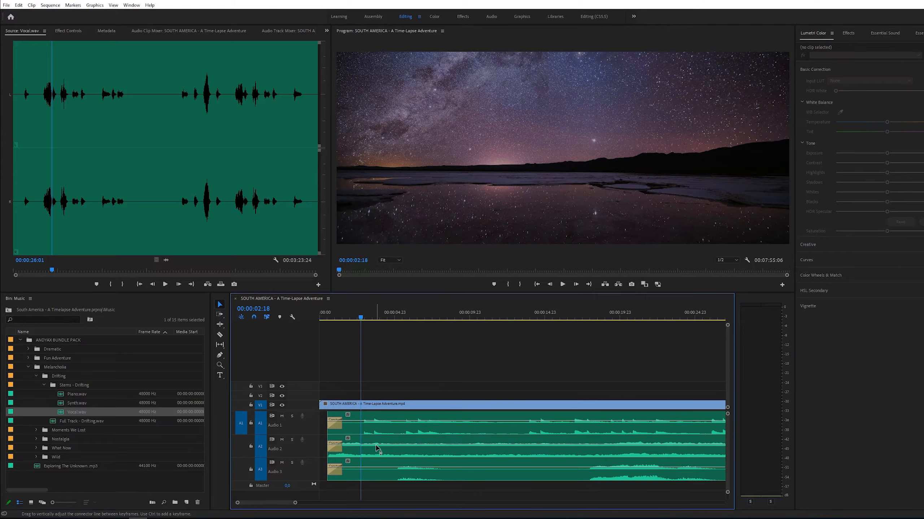
{"action": "left_click", "coordinate": [381, 436]}
{"action": "left_click", "coordinate": [384, 384]}
{"action": "mouse_move", "coordinate": [366, 433]}
{"action": "left_mouse_down"}
{"action": "mouse_move", "coordinate": [370, 445]}
{"action": "mouse_move", "coordinate": [355, 434]}
{"action": "mouse_move", "coordinate": [377, 434]}
{"action": "left_mouse_up"}
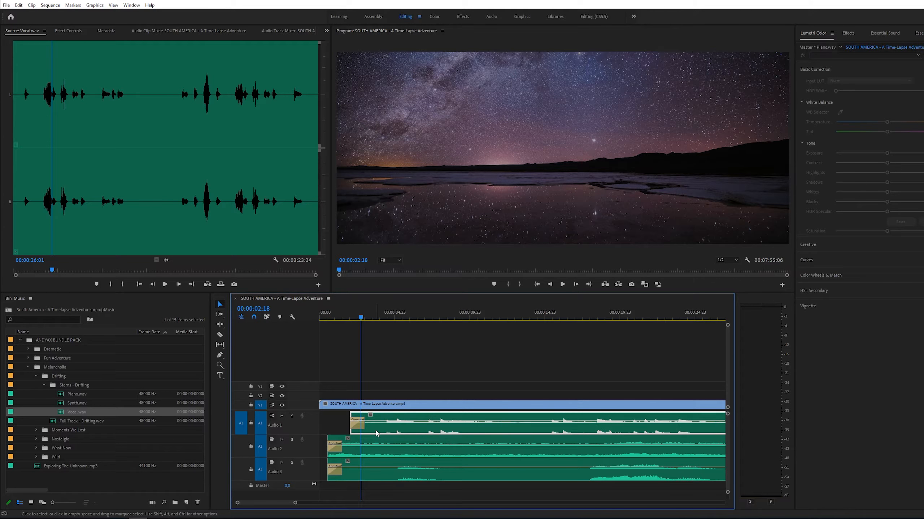
{"action": "key", "text": "ctrl+z"}
- Select all three stems and link them together
{"action": "left_click_drag", "start_coordinate": [404, 485], "coordinate": [374, 434]}
{"action": "right_click", "coordinate": [375, 435]}
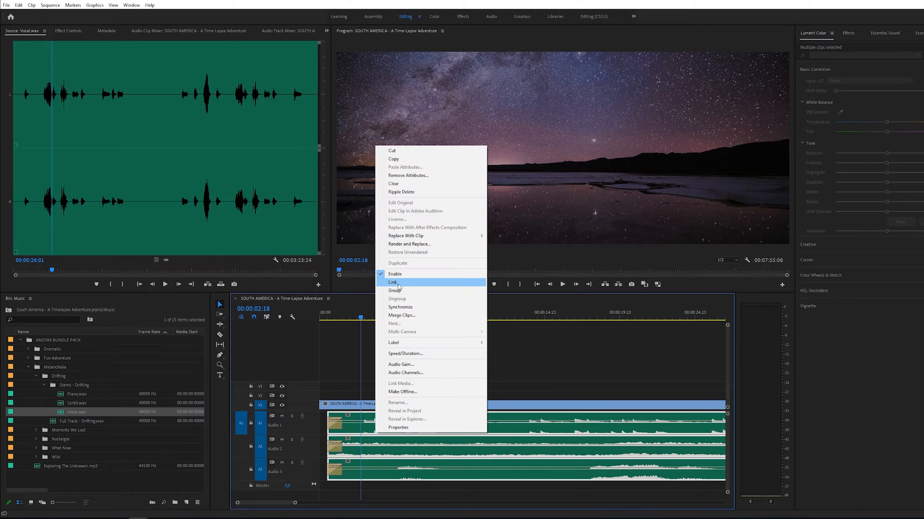
{"action": "left_click", "coordinate": [398, 284]}
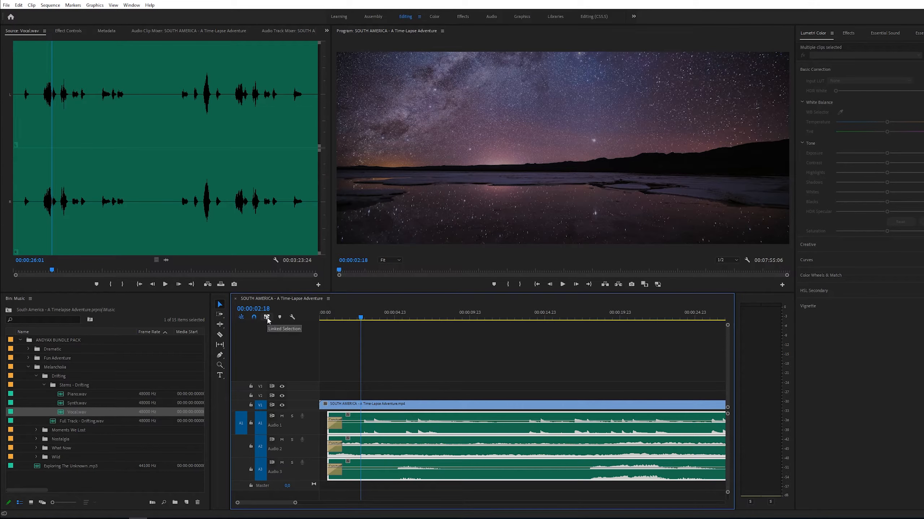
- Toggle linked selection and realign the three stems at the very start of the sequence
{"action": "left_click", "coordinate": [267, 317]}
{"action": "left_click_drag", "start_coordinate": [365, 435], "coordinate": [412, 430]}
{"action": "left_click", "coordinate": [464, 381]}
{"action": "left_click", "coordinate": [423, 374]}
{"action": "key", "text": "c"}
{"action": "key", "text": "v"}
{"action": "left_click", "coordinate": [402, 433]}
{"action": "key", "text": "Delete"}
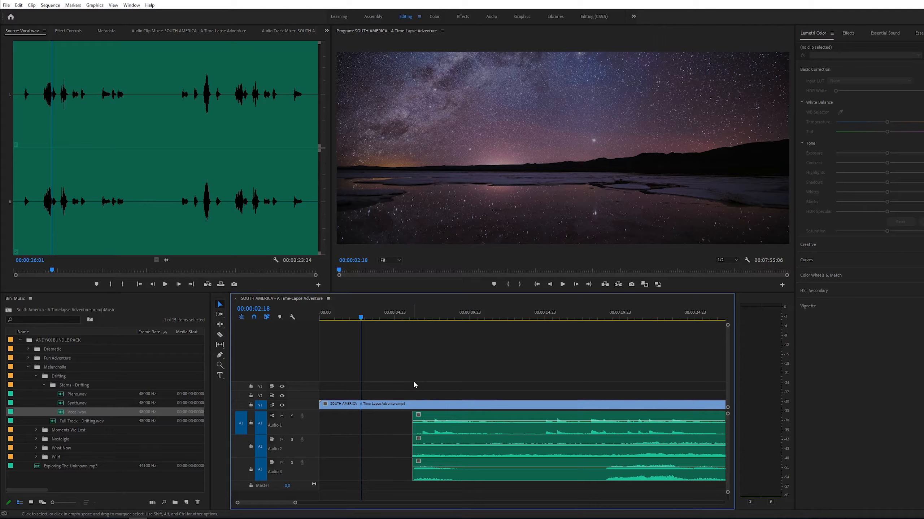
{"action": "key", "text": "ctrl+z"}
{"action": "key", "text": "ctrl+z"}
{"action": "left_click", "coordinate": [381, 433]}
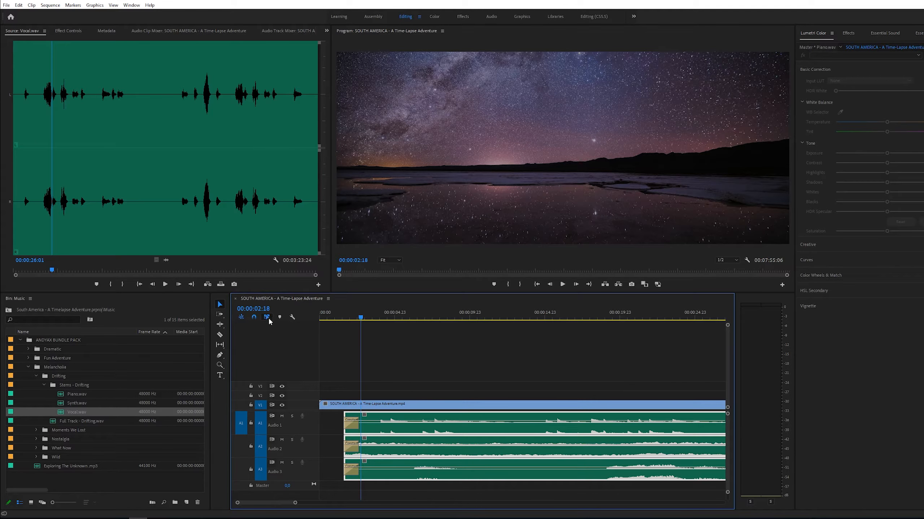
{"action": "left_click", "coordinate": [377, 434]}
{"action": "left_click", "coordinate": [380, 458]}
{"action": "left_click", "coordinate": [381, 468]}
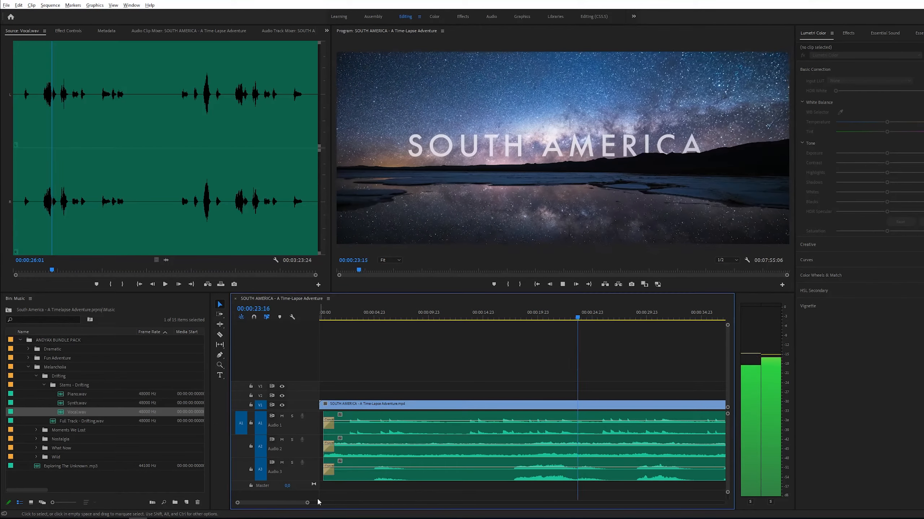
- Move the Piano stem later so it starts at about 25 seconds
{"action": "left_click_drag", "start_coordinate": [307, 503], "coordinate": [313, 503]}
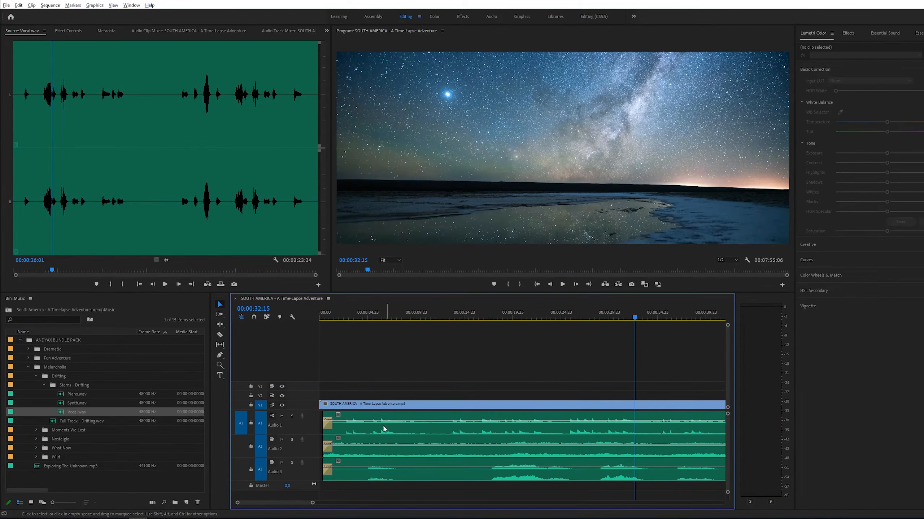
{"action": "left_click", "coordinate": [359, 430]}
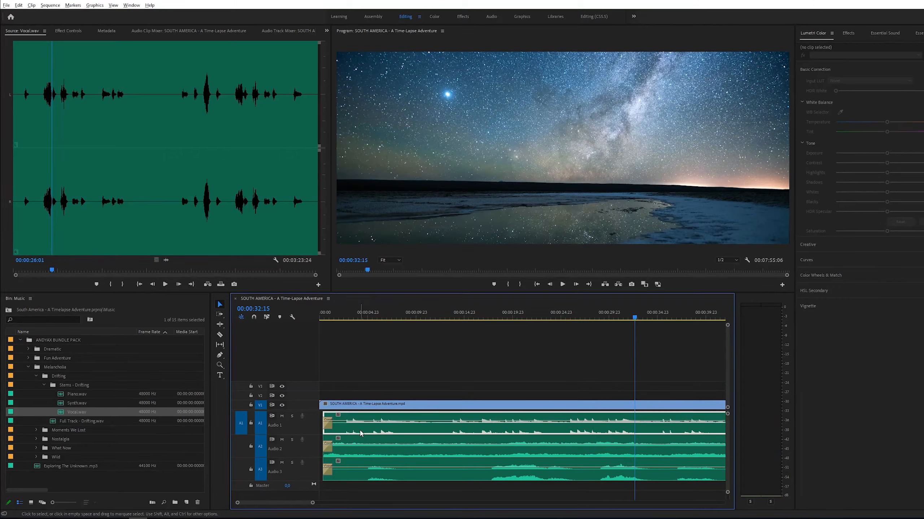
{"action": "left_click_drag", "start_coordinate": [324, 430], "coordinate": [566, 431]}
- Play the sequence from the beginning
{"action": "left_click", "coordinate": [322, 319]}
{"action": "left_click", "coordinate": [368, 357]}
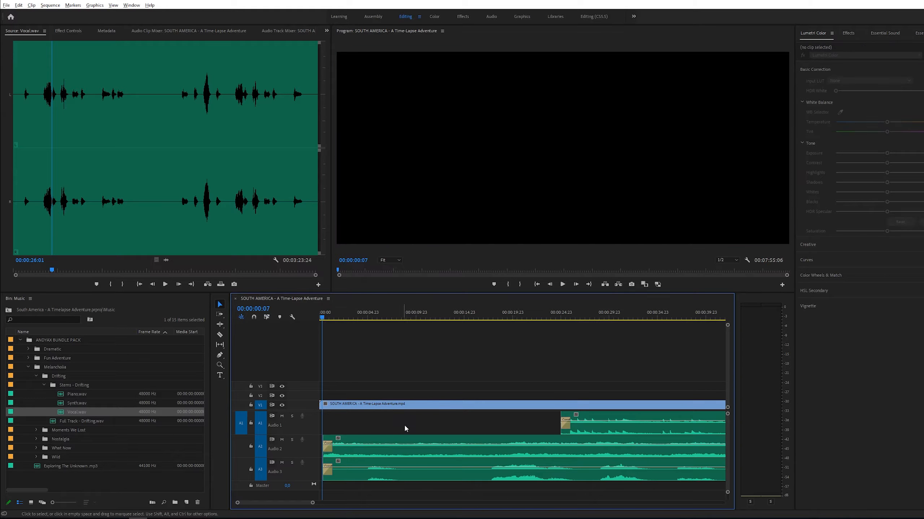
{"action": "key", "text": "space"}
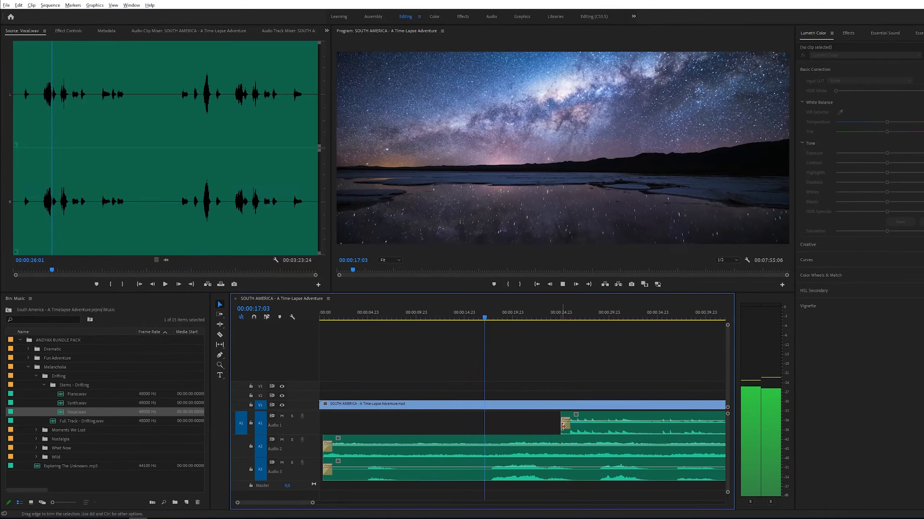
- Trim the Piano stem's beginning so it enters at about 35 seconds
{"action": "mouse_move", "coordinate": [558, 416]}
{"action": "left_mouse_down"}
{"action": "mouse_move", "coordinate": [548, 419]}
{"action": "mouse_move", "coordinate": [566, 419]}
{"action": "left_mouse_up"}
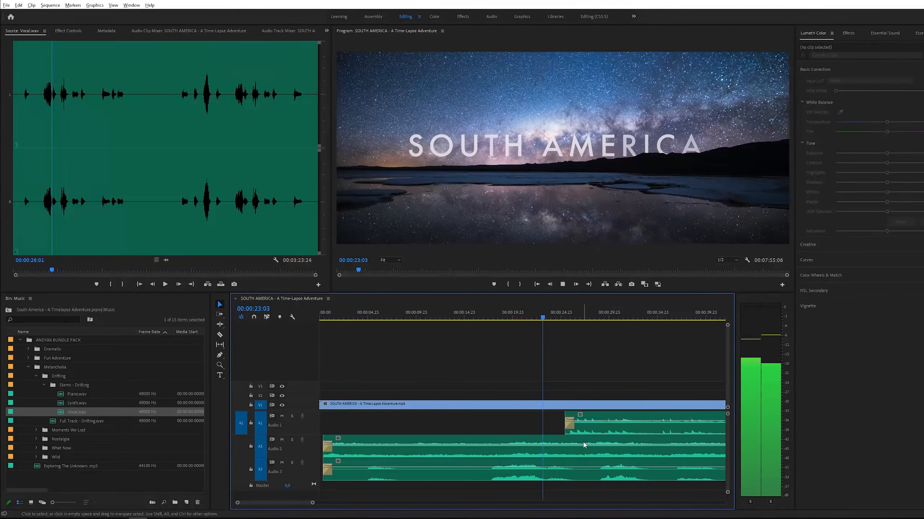
{"action": "key", "text": "z"}
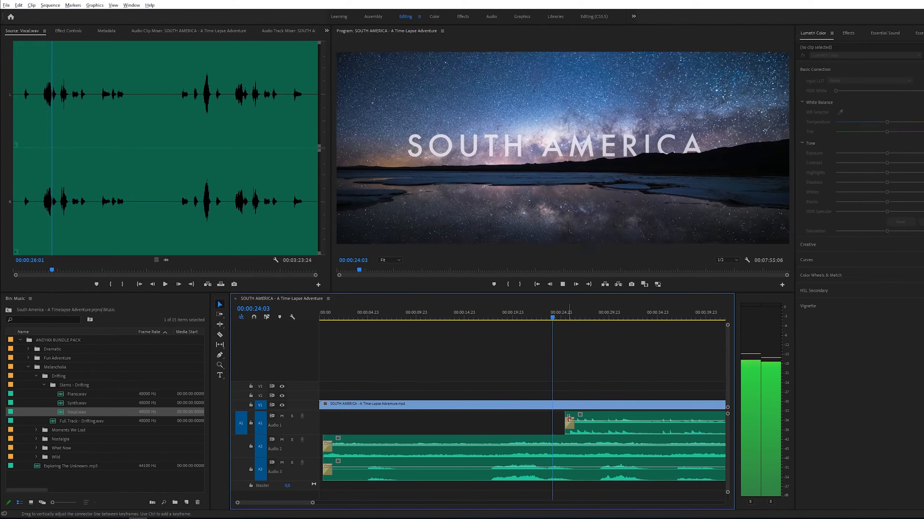
{"action": "left_click", "coordinate": [630, 435]}
{"action": "key", "text": "v"}
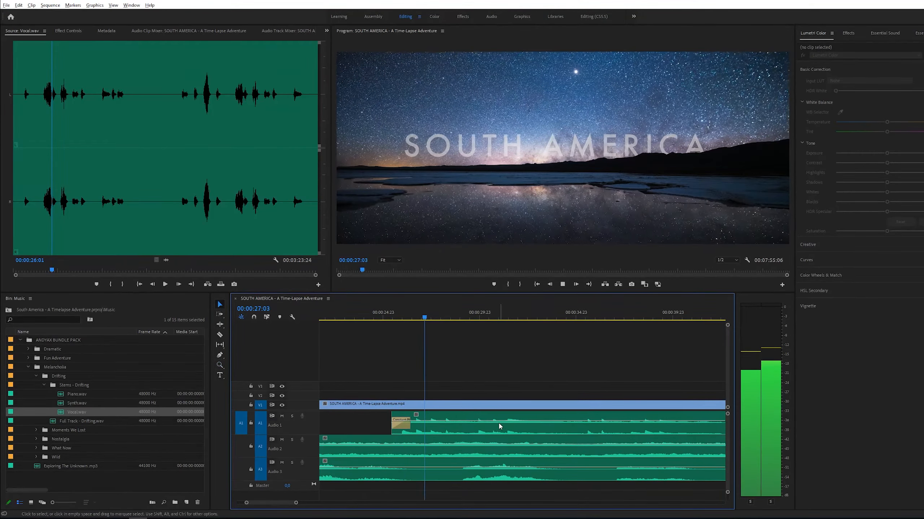
{"action": "left_click", "coordinate": [526, 420], "text": "alt"}
{"action": "key", "text": "v"}
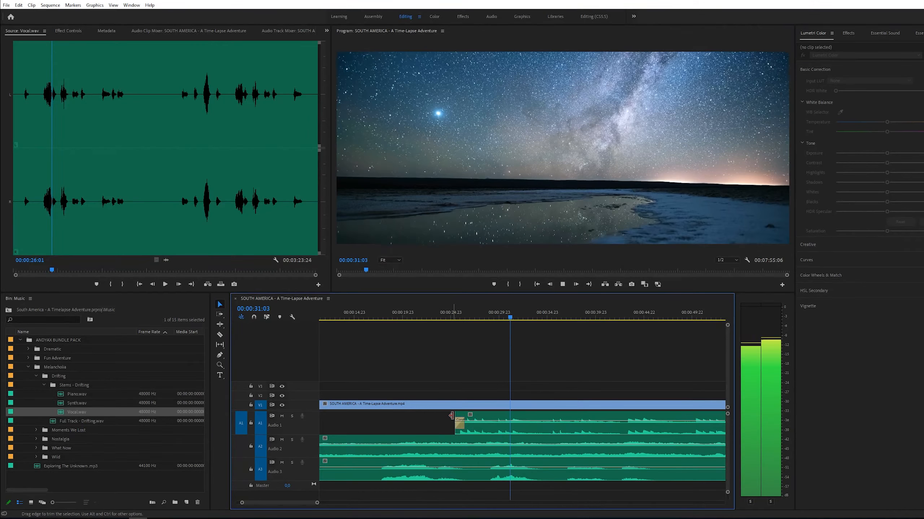
{"action": "left_click_drag", "start_coordinate": [451, 416], "coordinate": [547, 425]}
- Cut out a section of the Vocal stem between about 47 and 55 seconds
{"action": "key", "text": "c"}
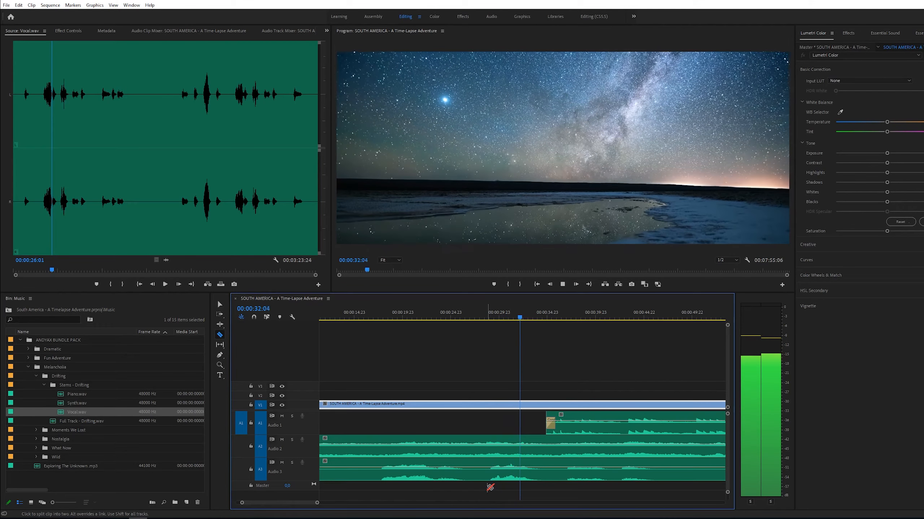
{"action": "key", "text": "space"}
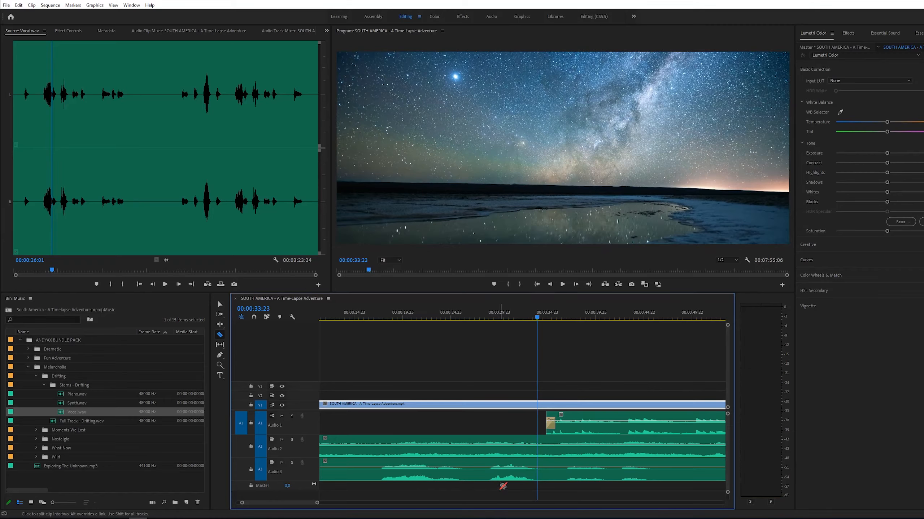
{"action": "left_click", "coordinate": [603, 472], "text": "alt"}
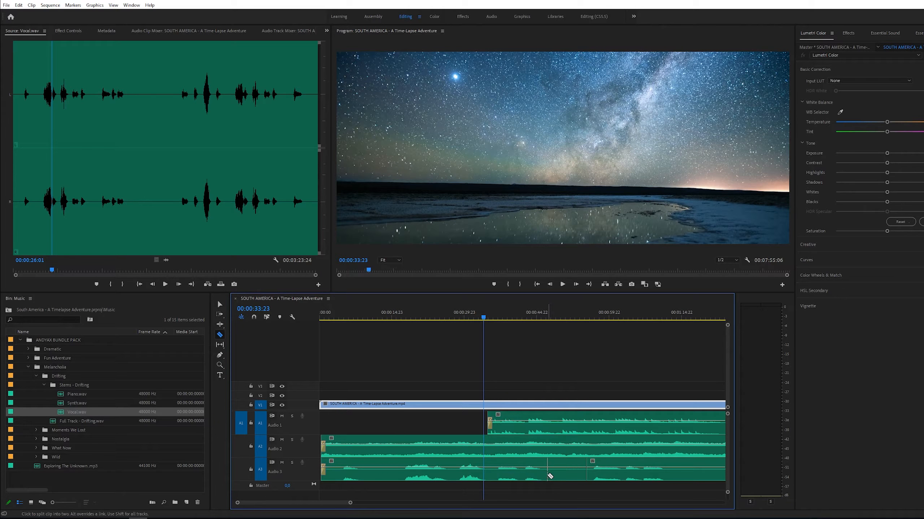
{"action": "left_click", "coordinate": [547, 476]}
{"action": "key", "text": "v"}
{"action": "left_click", "coordinate": [562, 475]}
{"action": "key", "text": "Delete"}
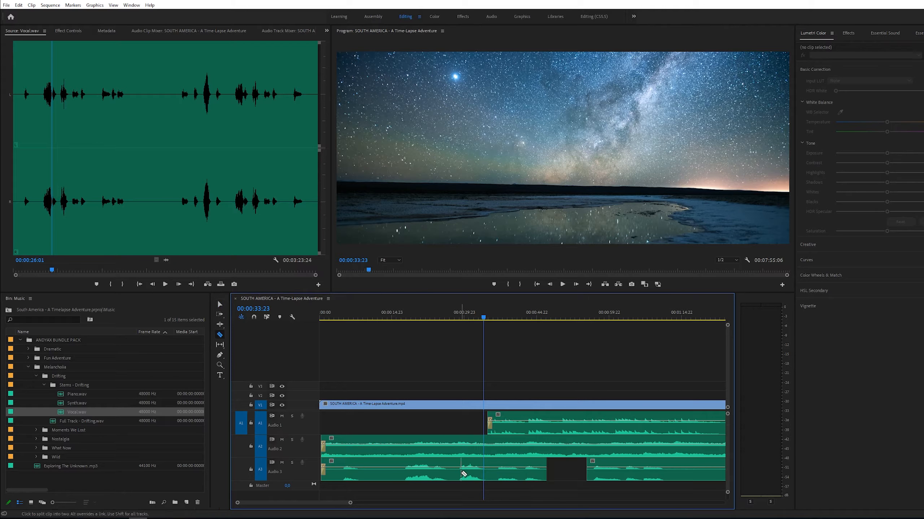
- Zoom in on the edited region of the Vocal stem and play it back
{"action": "left_click_drag", "start_coordinate": [497, 478], "coordinate": [512, 477]}
{"action": "key", "text": "z"}
{"action": "left_click", "coordinate": [470, 371]}
{"action": "key", "text": "v"}
{"action": "left_click", "coordinate": [446, 317]}
{"action": "key", "text": "z"}
{"action": "left_click", "coordinate": [481, 443]}
{"action": "key", "text": "v"}
{"action": "left_click", "coordinate": [486, 428]}
{"action": "key", "text": "space"}
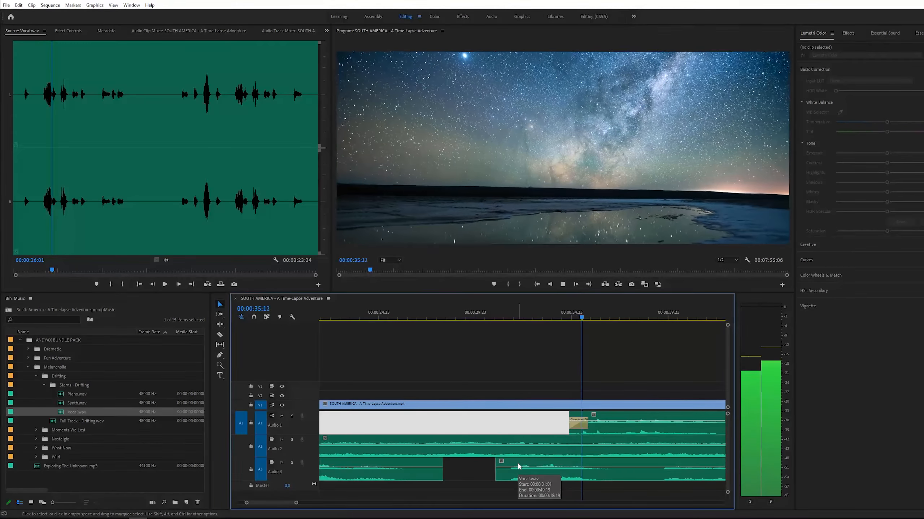
- Zoom out and inspect the gaps along the Vocal stem
{"action": "key", "text": "z"}
{"action": "left_click", "coordinate": [584, 430], "text": "alt"}
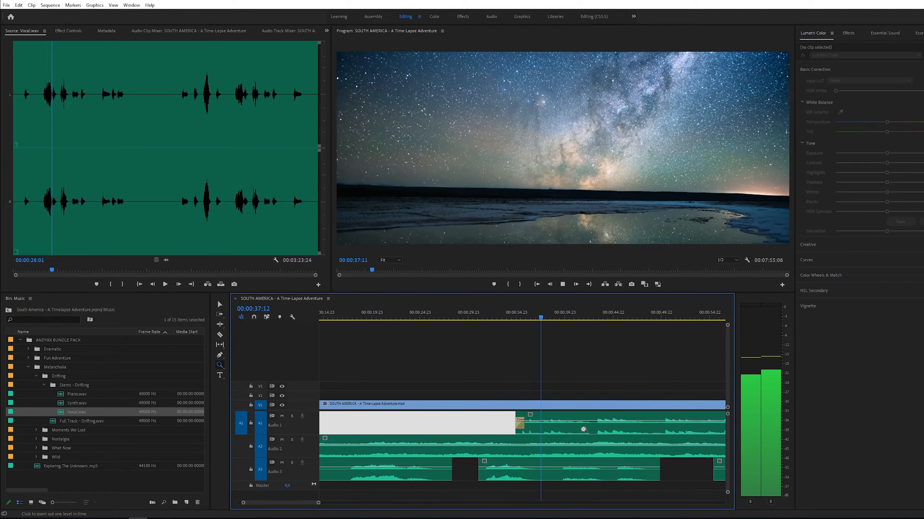
{"action": "key", "text": "v"}
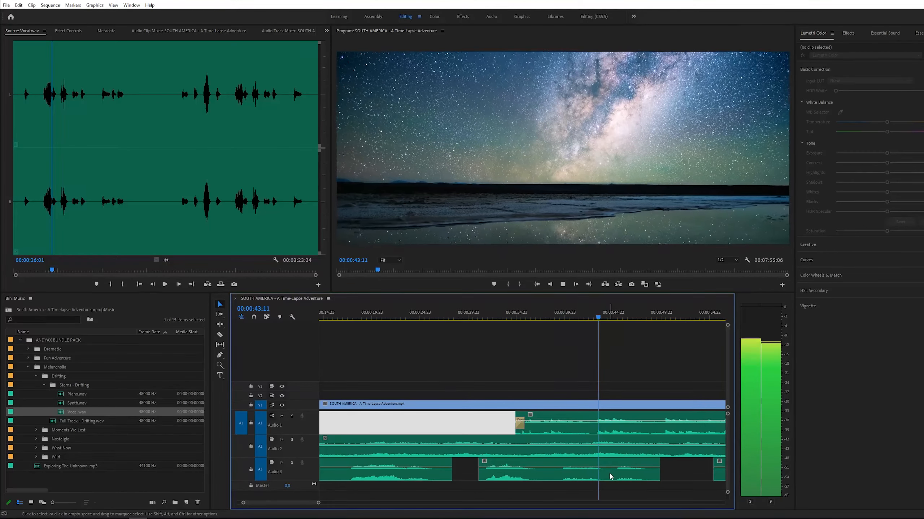
{"action": "key", "text": "z"}
{"action": "left_click", "coordinate": [544, 471], "text": "alt"}
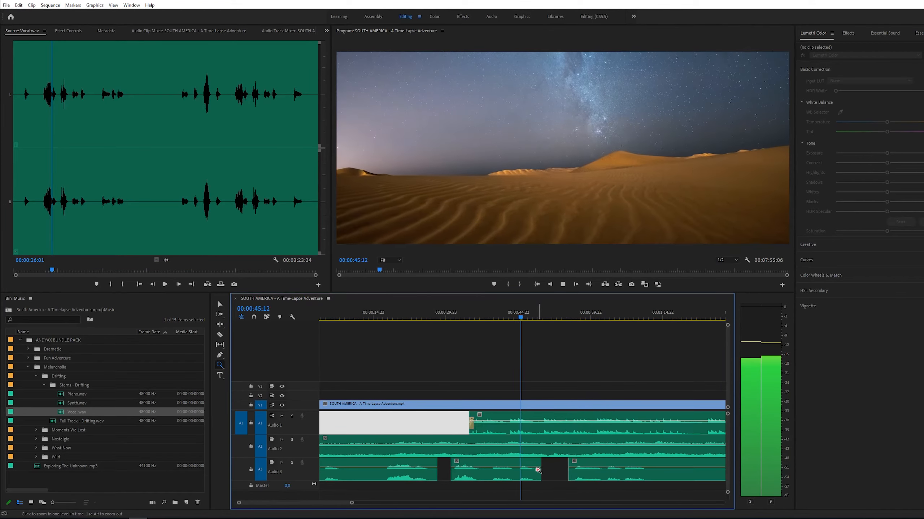
{"action": "left_click", "coordinate": [538, 470]}
{"action": "key", "text": "v"}
{"action": "left_click", "coordinate": [580, 471]}
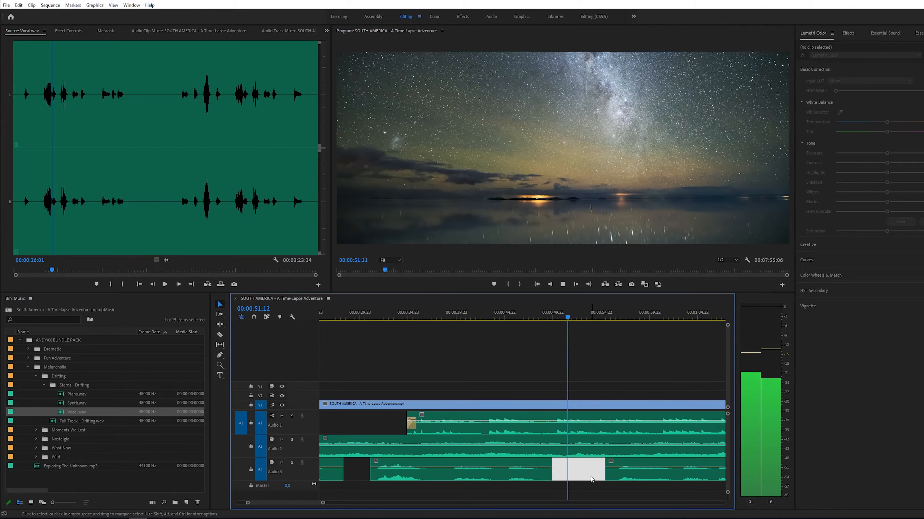
{"action": "key", "text": "z"}
{"action": "left_click", "coordinate": [595, 448], "text": "alt"}
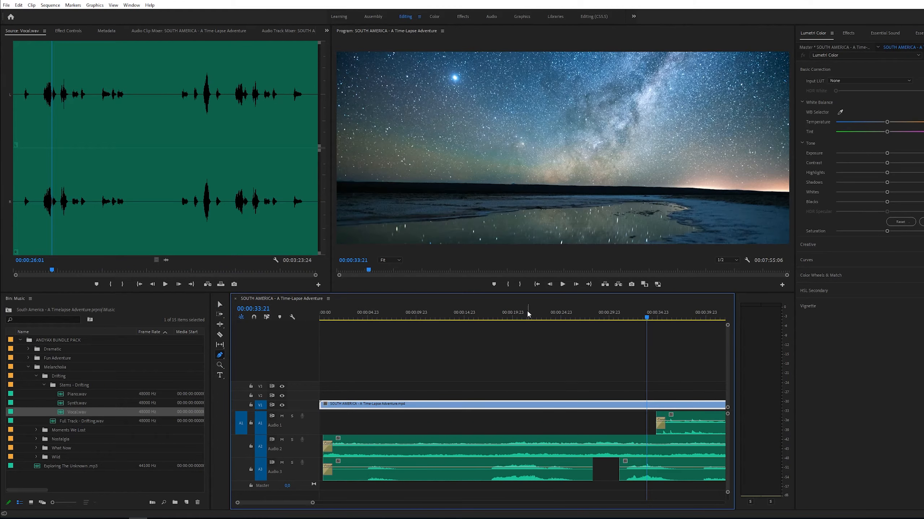
- Add volume keyframes on the Synth stem so its level ramps up around 20 seconds
{"action": "left_click", "coordinate": [518, 316]}
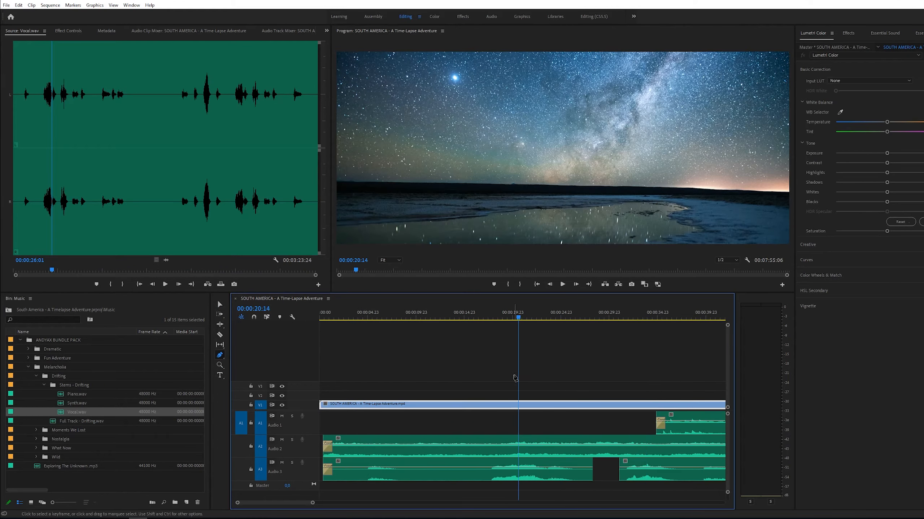
{"action": "left_click", "coordinate": [519, 446]}
{"action": "left_click_drag", "start_coordinate": [504, 445], "coordinate": [505, 451]}
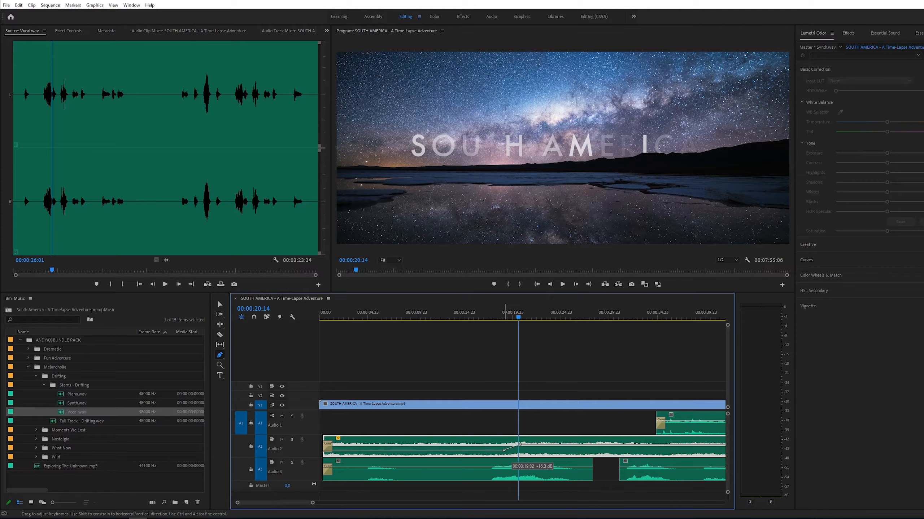
{"action": "left_click", "coordinate": [321, 319]}
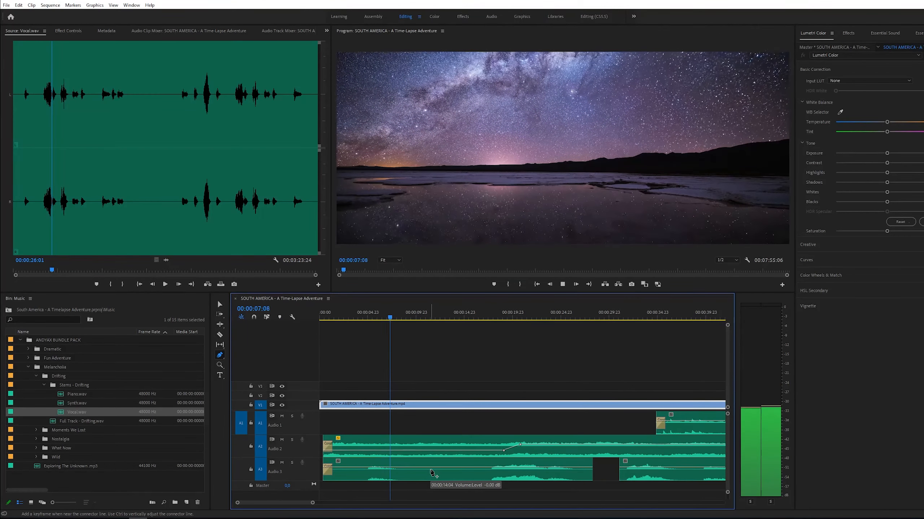
- Cut out a section of the Vocal stem between about 4 and 9 seconds
{"action": "key", "text": "c"}
{"action": "key", "text": "space"}
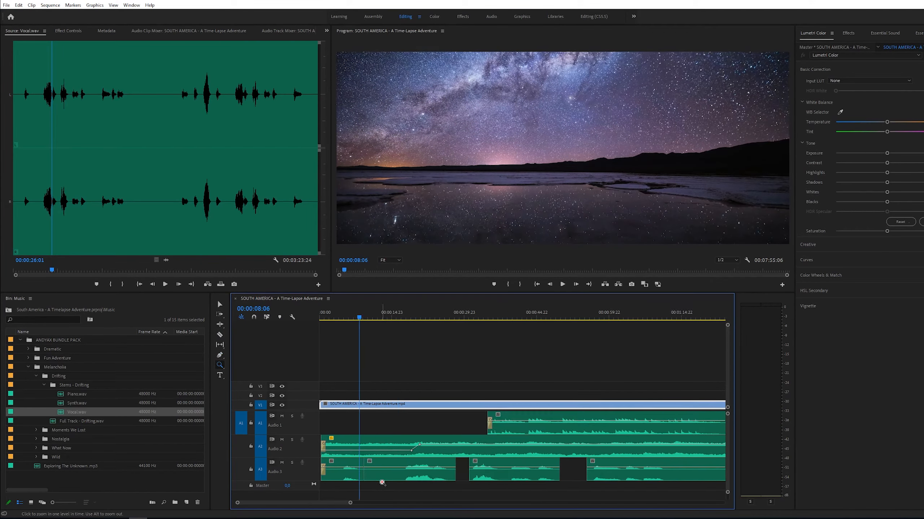
{"action": "mouse_move", "coordinate": [325, 476]}
{"action": "left_mouse_down"}
{"action": "mouse_move", "coordinate": [367, 477]}
{"action": "mouse_move", "coordinate": [339, 475]}
{"action": "left_mouse_up"}
{"action": "left_click", "coordinate": [323, 318]}
{"action": "left_click", "coordinate": [383, 456]}
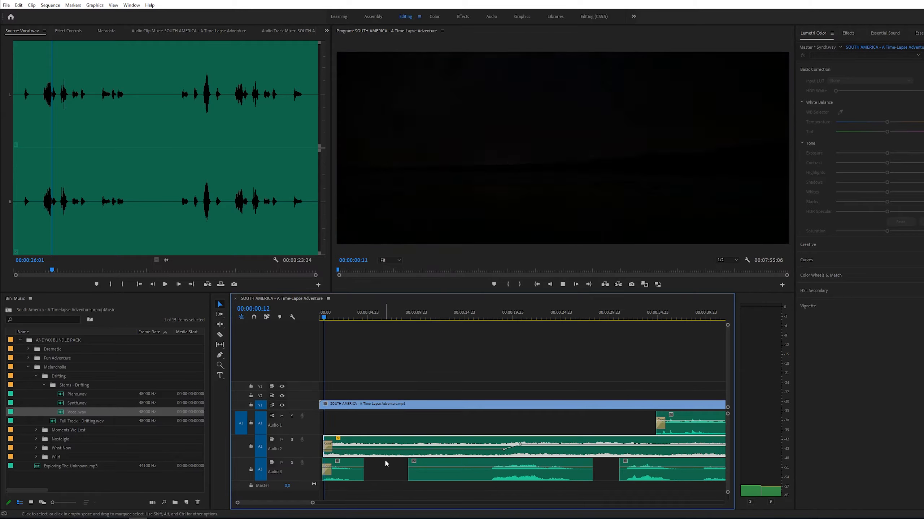
- Shift the opening Vocal segment later so it starts at about 1 second
{"action": "key", "text": "space"}
{"action": "left_click_drag", "start_coordinate": [344, 467], "coordinate": [354, 467]}
{"action": "key", "text": "s"}
{"action": "left_click", "coordinate": [321, 317]}
{"action": "left_click", "coordinate": [364, 408]}
{"action": "key", "text": "space"}
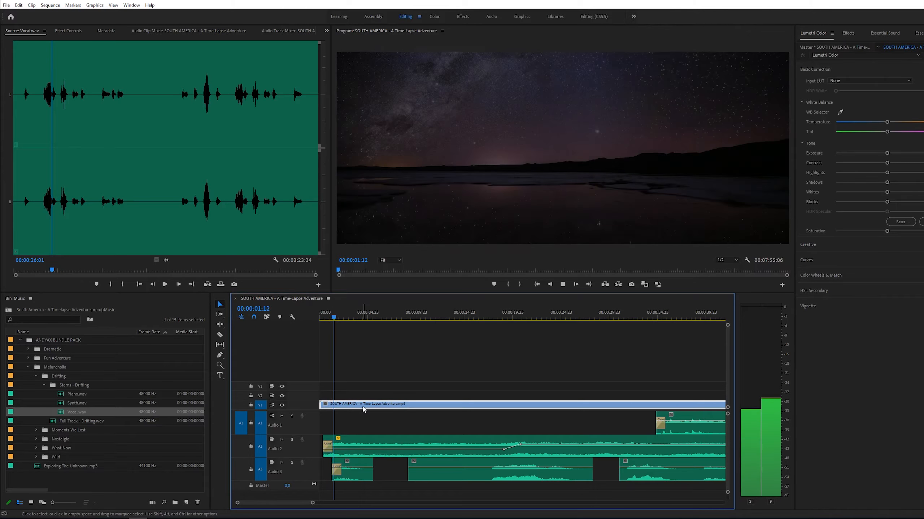
- Duplicate the opening Vocal segment at about 9 seconds and play back the result
{"action": "left_click", "coordinate": [350, 476]}
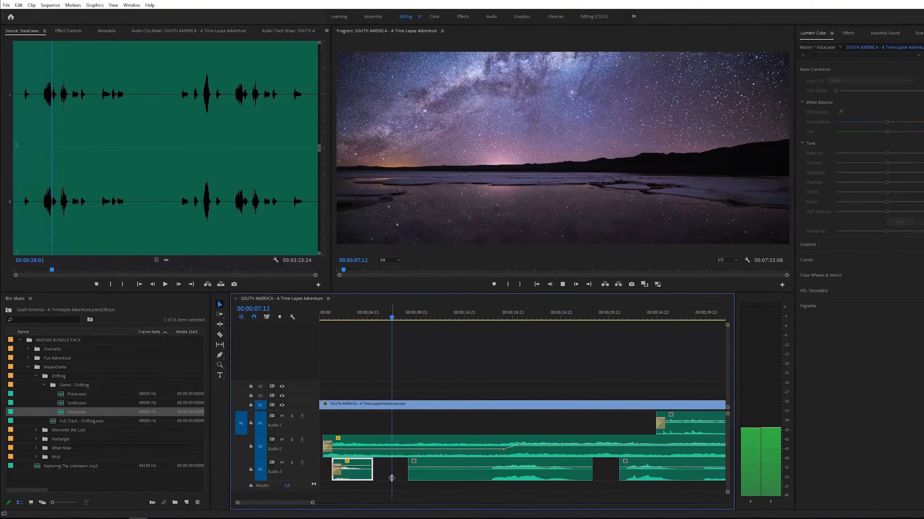
{"action": "key", "text": "space"}
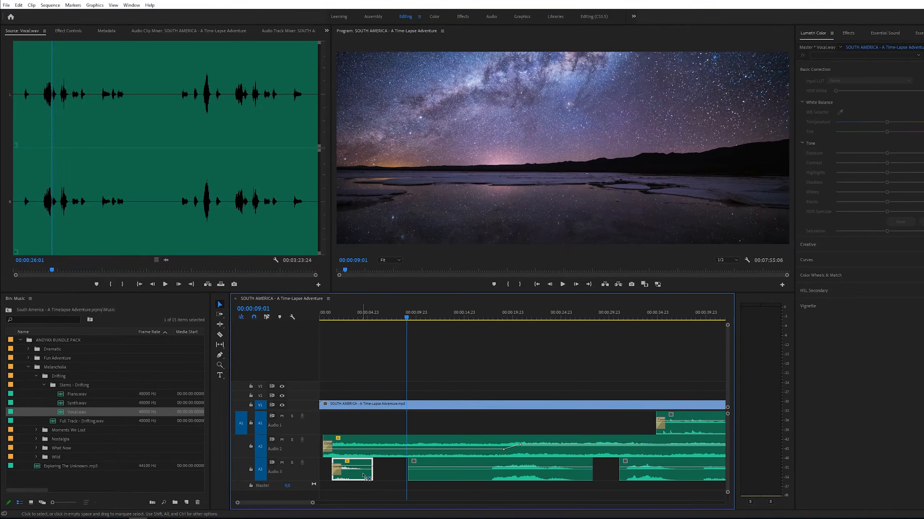
{"action": "left_click", "coordinate": [381, 472]}
{"action": "left_click", "coordinate": [356, 472]}
{"action": "key", "text": "ctrl+c"}
{"action": "key", "text": "ctrl+v"}
{"action": "left_click", "coordinate": [389, 328]}
{"action": "left_click", "coordinate": [379, 316]}
{"action": "key", "text": "space"}
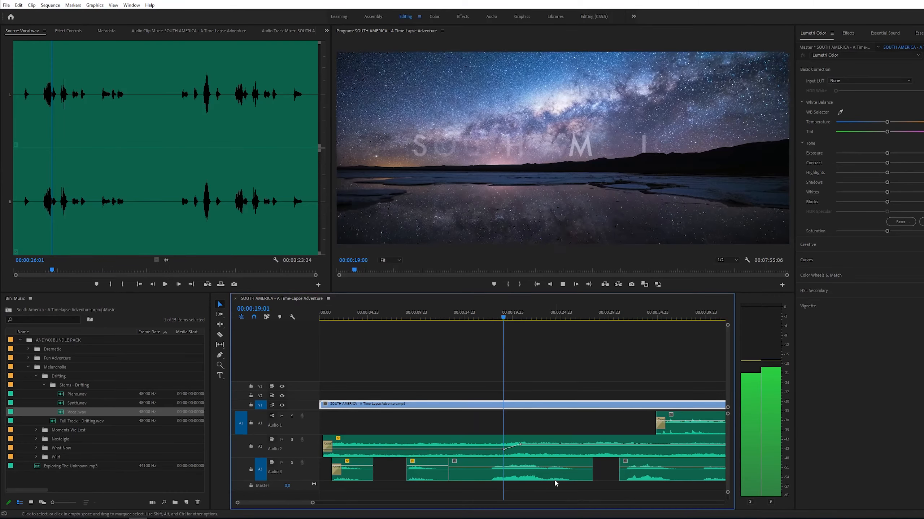
- Move the Piano stem earlier so it starts at about 19 seconds
{"action": "key", "text": "p"}
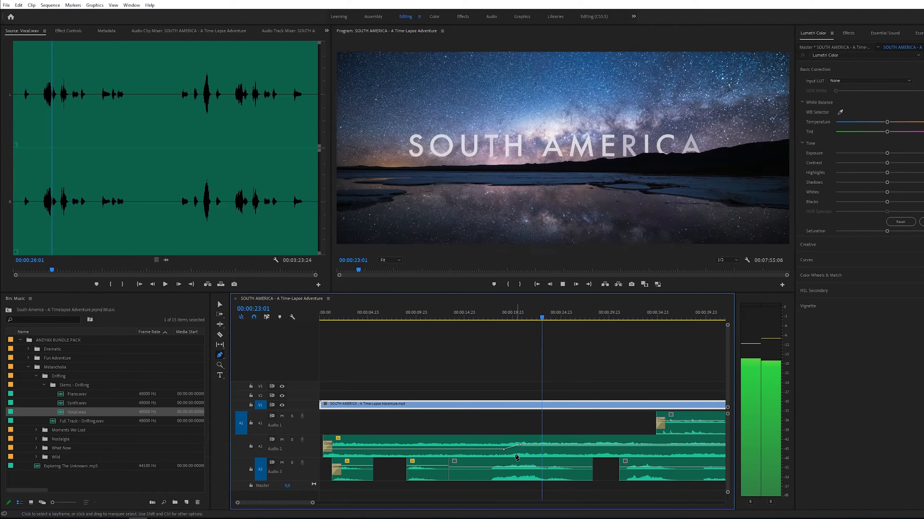
{"action": "left_click", "coordinate": [494, 449]}
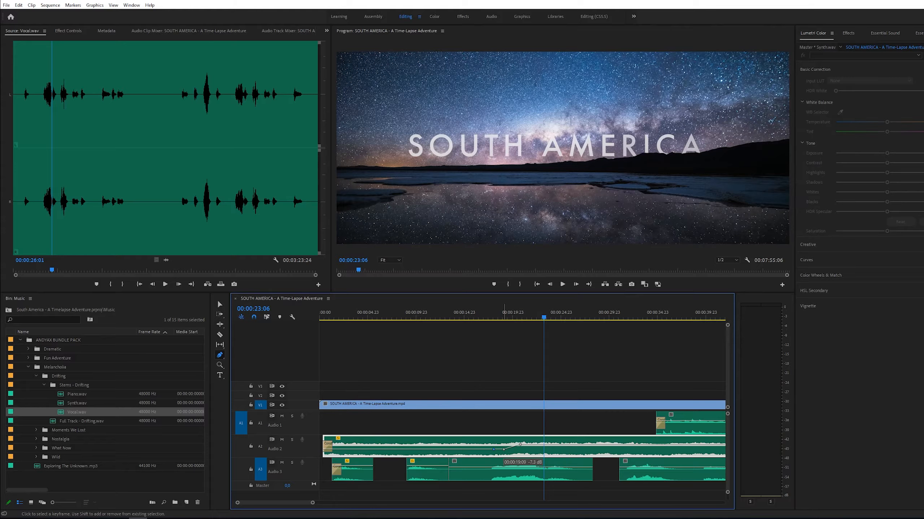
{"action": "left_click_drag", "start_coordinate": [654, 428], "coordinate": [508, 429]}
- Play back the arrangement from the start, zooming the timeline in and out to review it
{"action": "left_click", "coordinate": [321, 317]}
{"action": "left_click", "coordinate": [366, 355]}
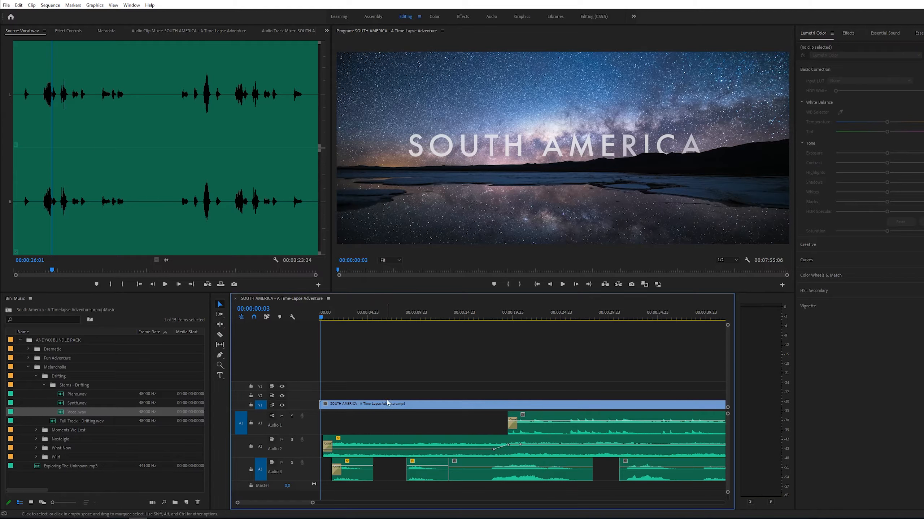
{"action": "key", "text": "="}
{"action": "key", "text": "space"}
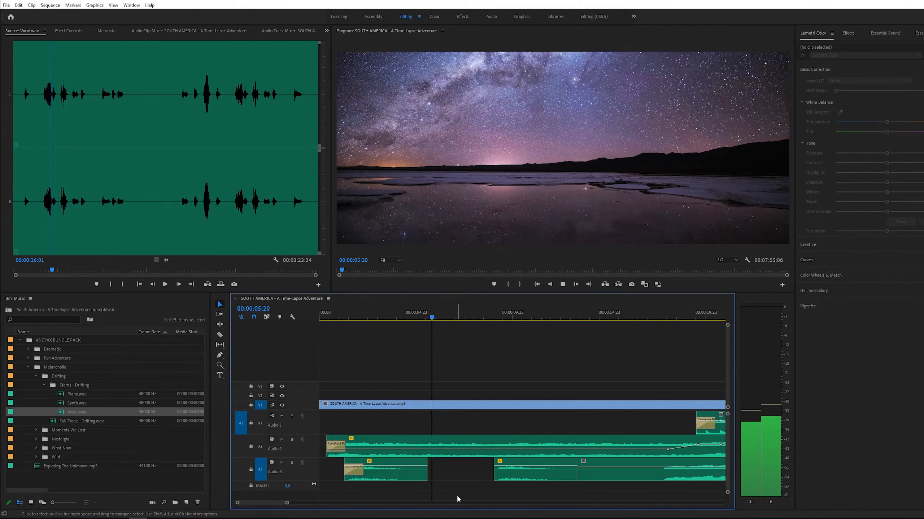
{"action": "key", "text": "z"}
{"action": "left_click", "coordinate": [605, 467], "text": "alt"}
{"action": "key", "text": "v"}
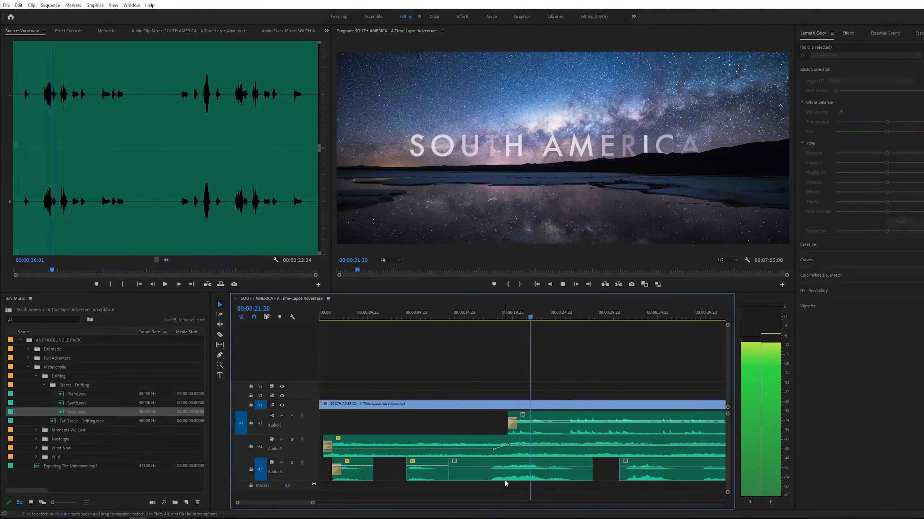
{"action": "key", "text": "z"}
{"action": "left_click", "coordinate": [498, 440], "text": "alt"}
{"action": "key", "text": "v"}
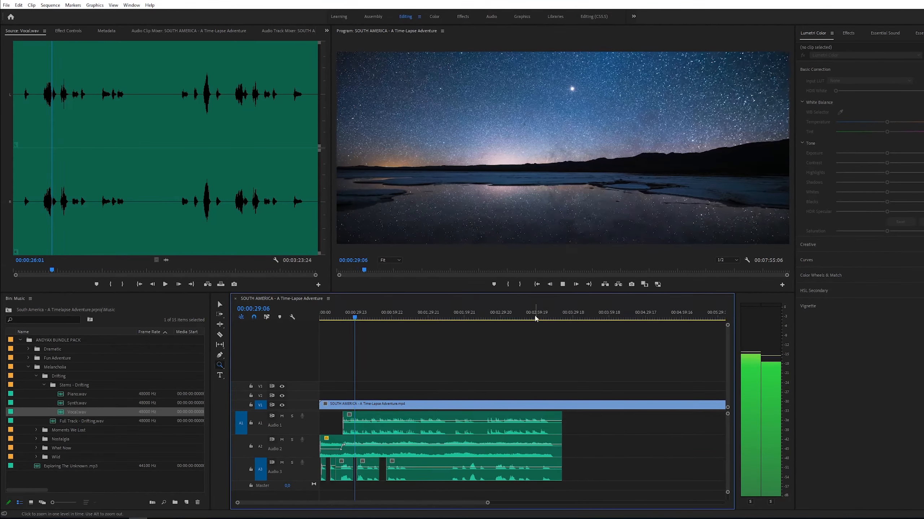
{"action": "key", "text": "space"}
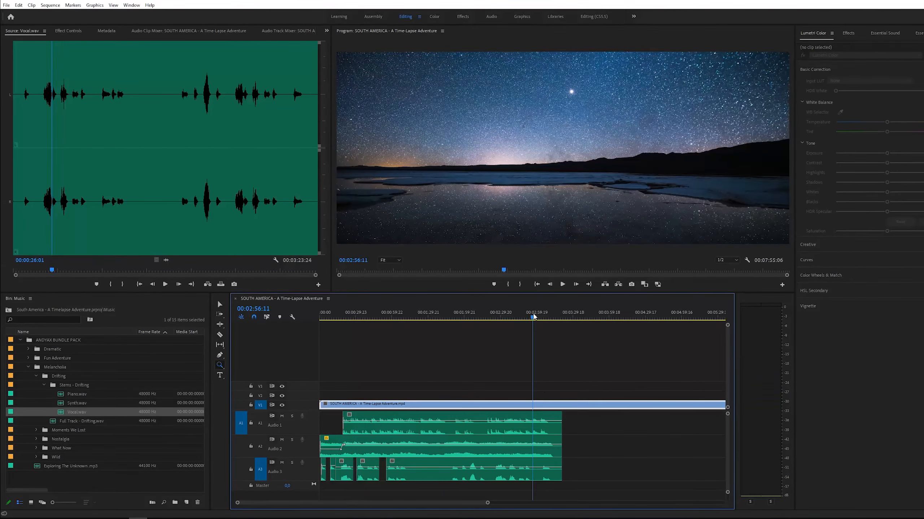
- Split the music stems with the Razor tool at about 2:29
{"action": "left_click", "coordinate": [518, 431]}
{"action": "left_click", "coordinate": [520, 453]}
{"action": "left_click", "coordinate": [519, 466]}
{"action": "key", "text": "z"}
{"action": "left_click", "coordinate": [460, 461]}
{"action": "key", "text": "c"}
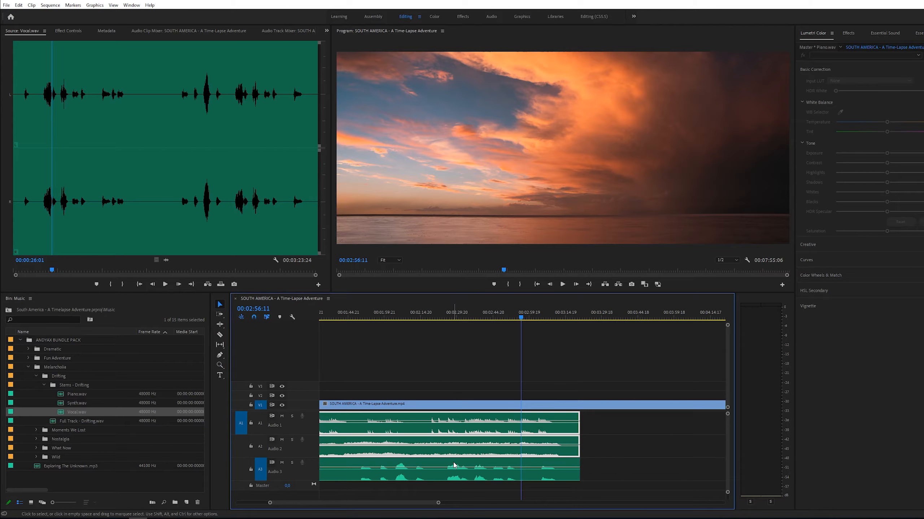
{"action": "left_click", "coordinate": [454, 463]}
{"action": "left_click", "coordinate": [455, 450]}
- Select the ending segments of the stems and link them together
{"action": "left_click_drag", "start_coordinate": [602, 428], "coordinate": [543, 462]}
{"action": "right_click", "coordinate": [525, 451]}
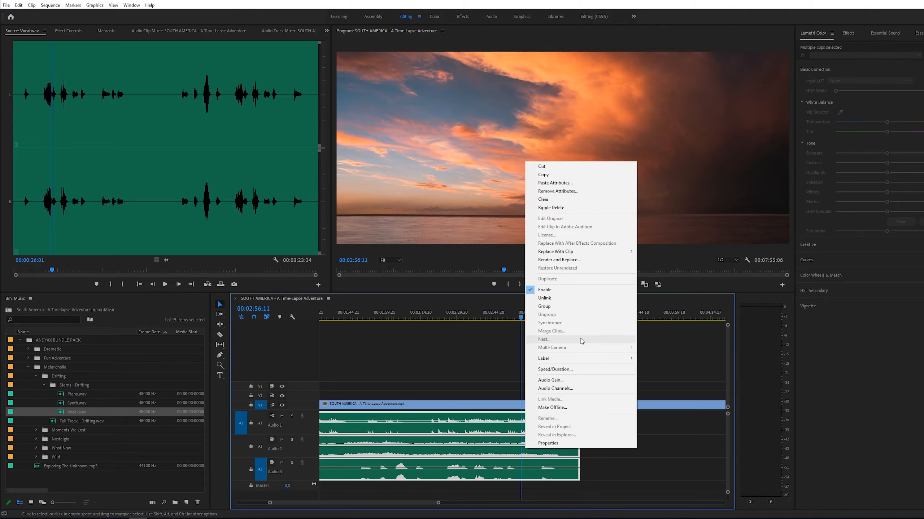
{"action": "left_click", "coordinate": [560, 299]}
{"action": "left_click", "coordinate": [592, 420]}
{"action": "right_click", "coordinate": [523, 453]}
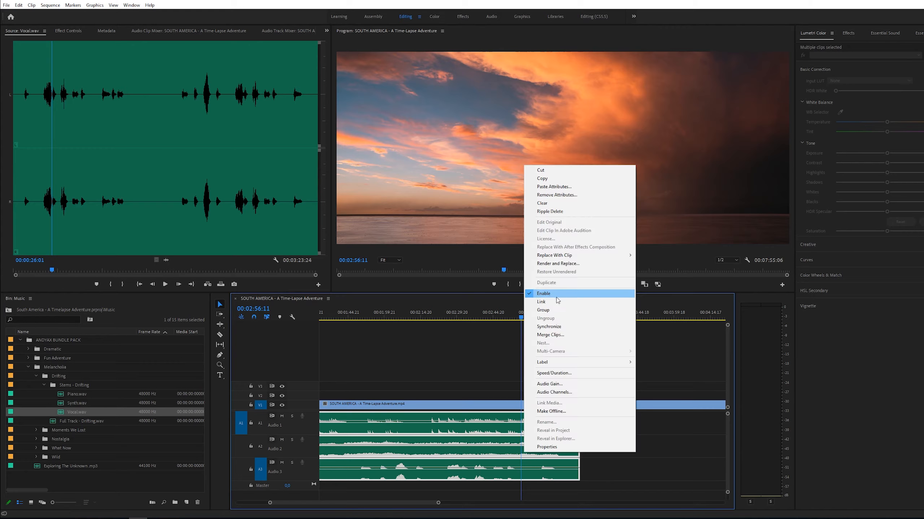
{"action": "left_click", "coordinate": [560, 302]}
- Move the linked ending segments later so they start at about 7:00, near the end of the video
{"action": "left_click", "coordinate": [455, 315]}
{"action": "left_click", "coordinate": [597, 446]}
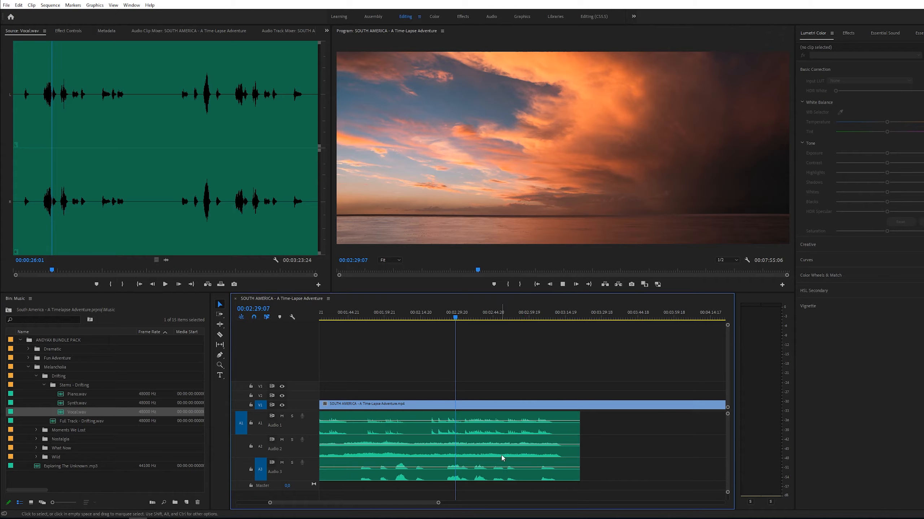
{"action": "key", "text": "space"}
{"action": "key", "text": "c"}
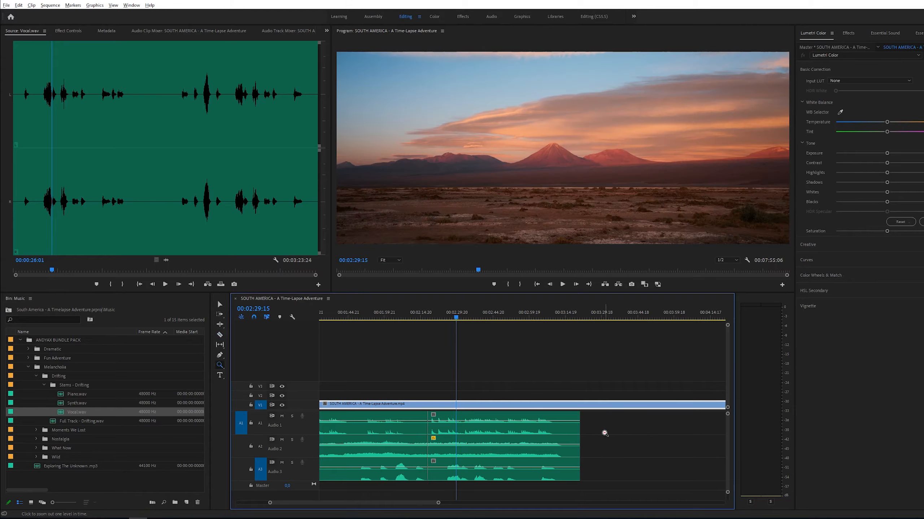
{"action": "left_click", "coordinate": [604, 432], "text": "alt"}
{"action": "key", "text": "v"}
{"action": "left_click", "coordinate": [435, 453]}
{"action": "left_click_drag", "start_coordinate": [429, 434], "coordinate": [602, 435]}
{"action": "key", "text": "z"}
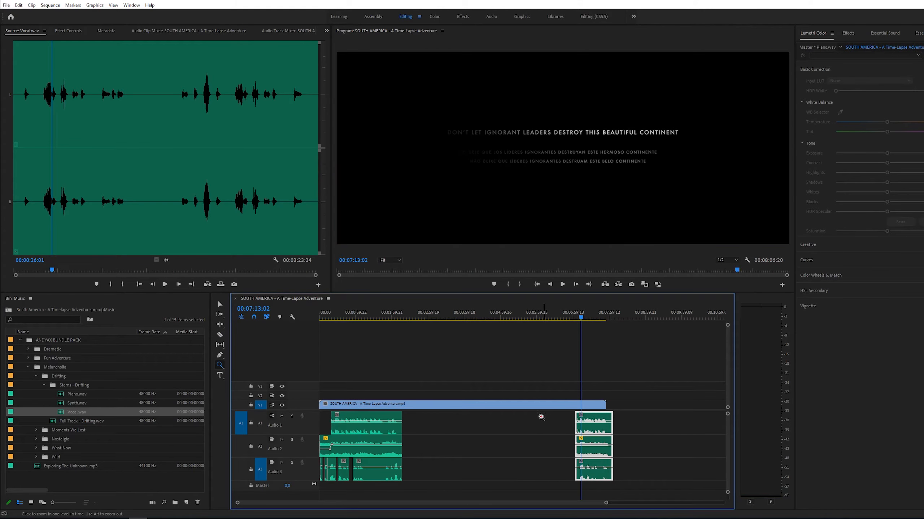
- Trim the end of the Vocal stem's final segment back to about 7:42
{"action": "left_click", "coordinate": [582, 400]}
{"action": "left_click", "coordinate": [525, 379]}
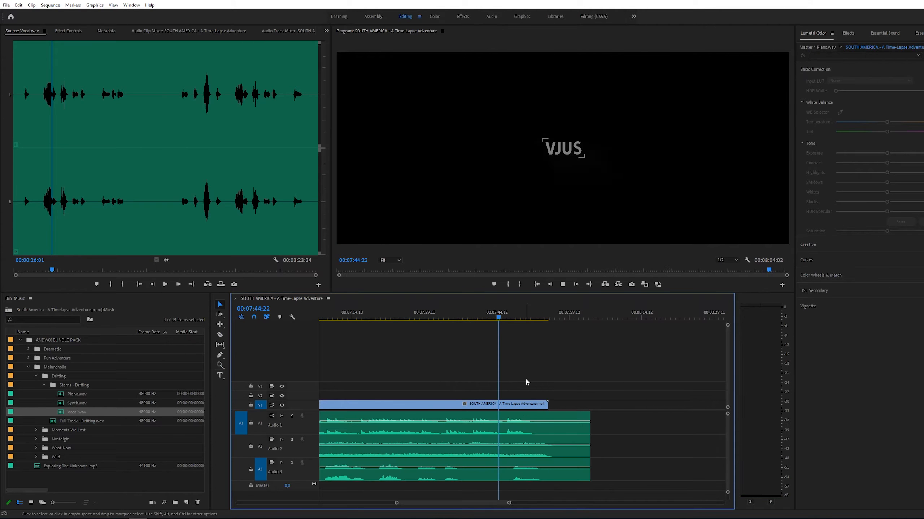
{"action": "key", "text": "space"}
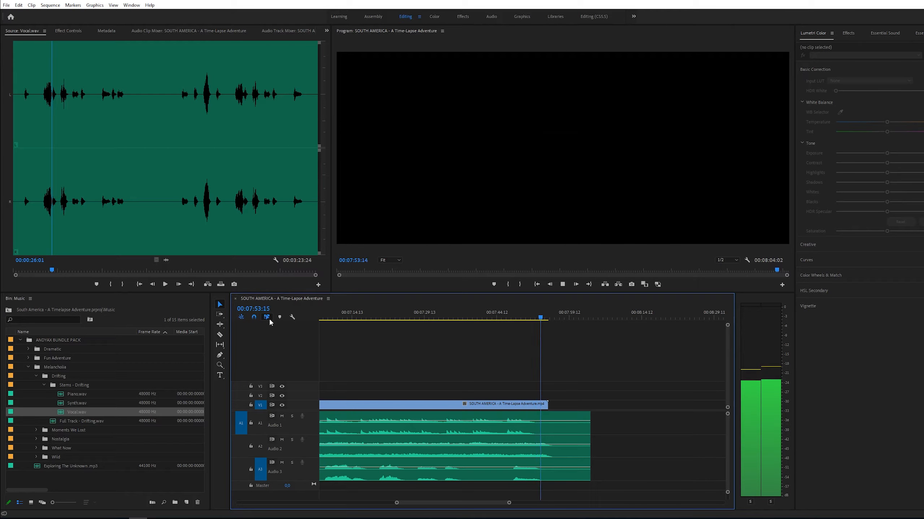
{"action": "left_click", "coordinate": [583, 474]}
{"action": "left_click_drag", "start_coordinate": [584, 475], "coordinate": [484, 474]}
{"action": "left_click", "coordinate": [497, 314]}
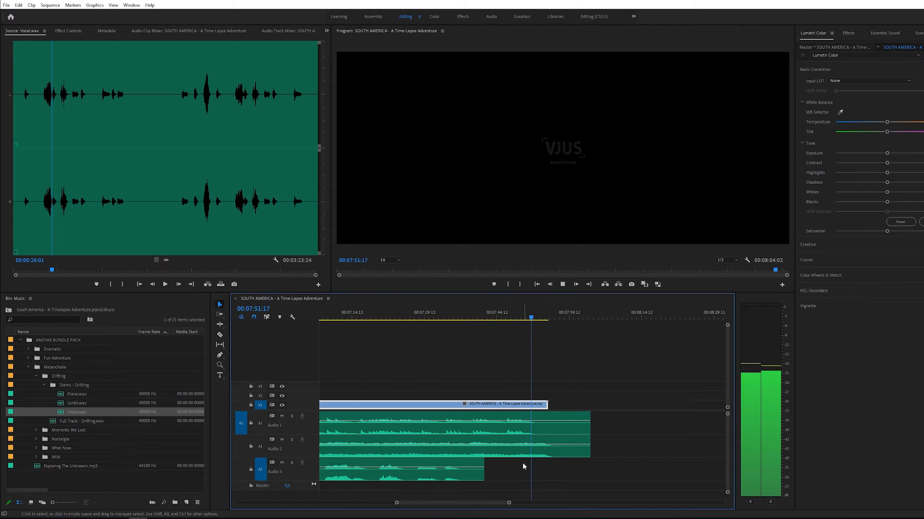
- Split the Synth stem near 7:45 and slide its final segment slightly earlier
{"action": "key", "text": "c"}
{"action": "left_click", "coordinate": [510, 454]}
{"action": "key", "text": "v"}
{"action": "left_click_drag", "start_coordinate": [513, 455], "coordinate": [502, 458]}
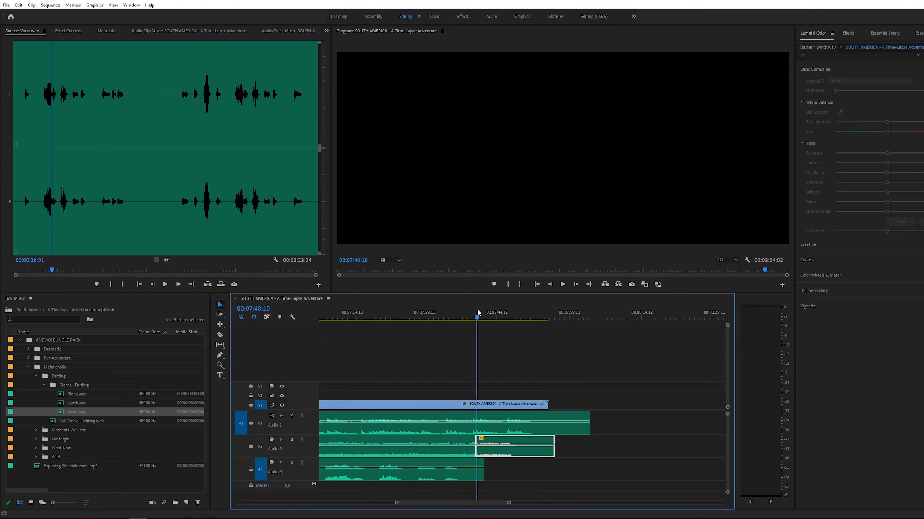
- Apply a default audio crossfade at the cut in the Synth stem and play it back
{"action": "right_click", "coordinate": [474, 439]}
{"action": "left_click", "coordinate": [489, 491]}
{"action": "key", "text": "equal"}
{"action": "key", "text": "equal"}
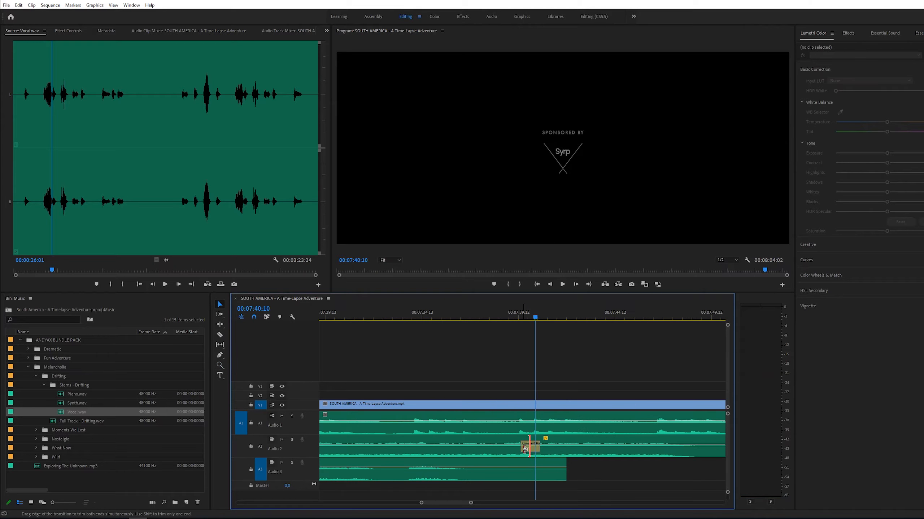
{"action": "key", "text": "z"}
{"action": "key", "text": "minus"}
{"action": "key", "text": "minus"}
{"action": "key", "text": "space"}
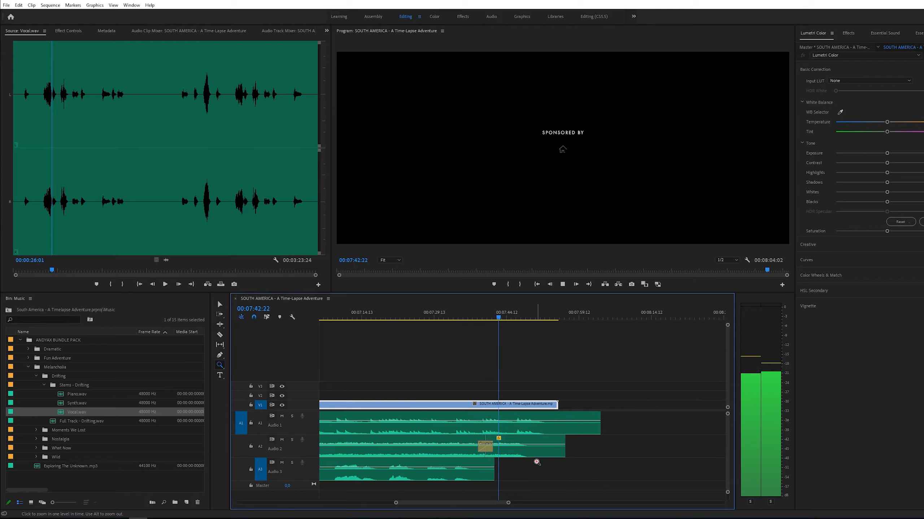
{"action": "left_click", "coordinate": [520, 444]}
{"action": "key", "text": "v"}
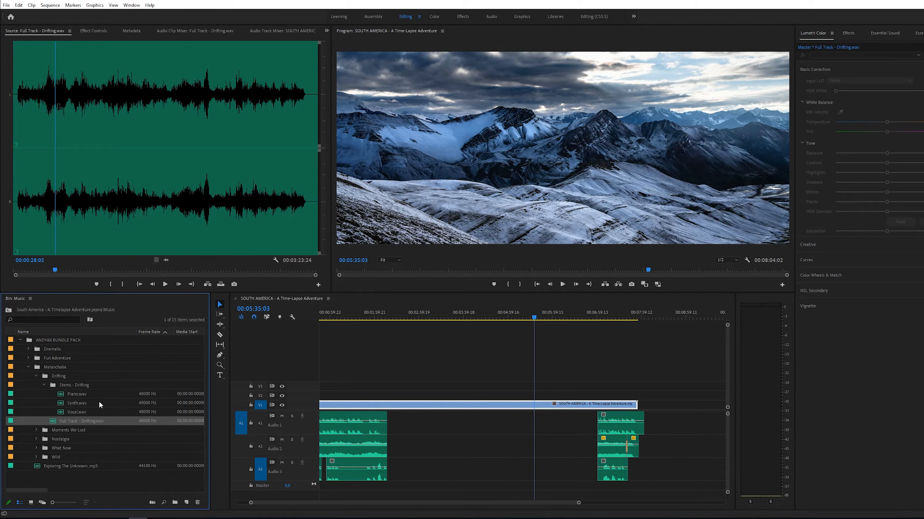
- Open the Looking Down On Earth full track from the Dramatic folder in the source monitor
{"action": "left_click", "coordinate": [28, 368]}
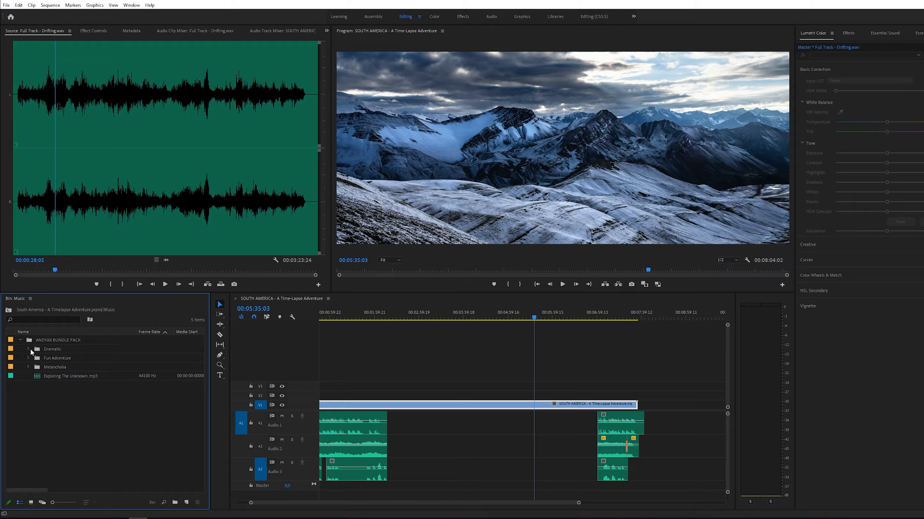
{"action": "left_click", "coordinate": [28, 349]}
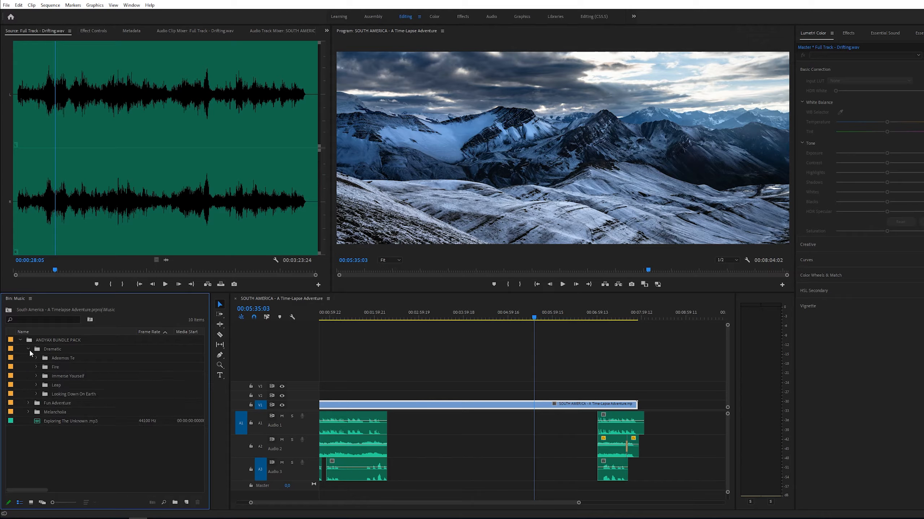
{"action": "left_click", "coordinate": [36, 394]}
{"action": "left_click", "coordinate": [44, 402]}
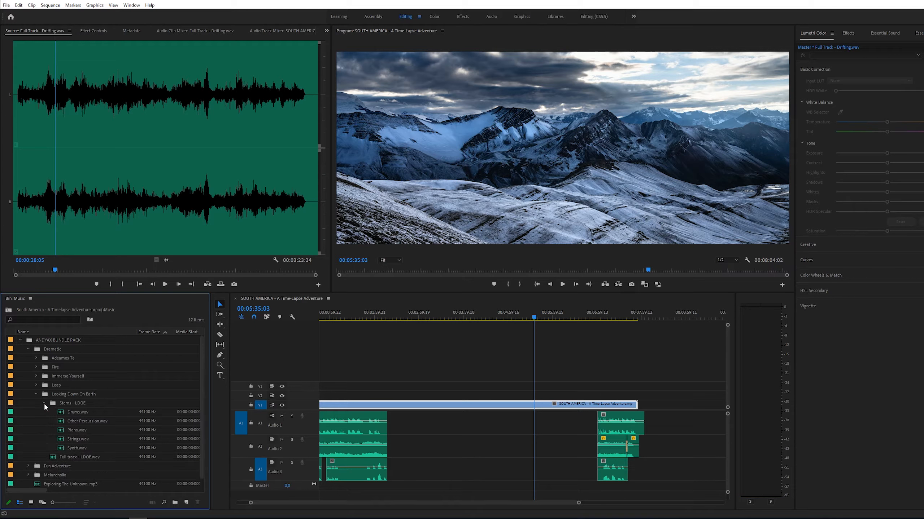
{"action": "left_click", "coordinate": [43, 403]}
{"action": "double_click", "coordinate": [53, 411]}
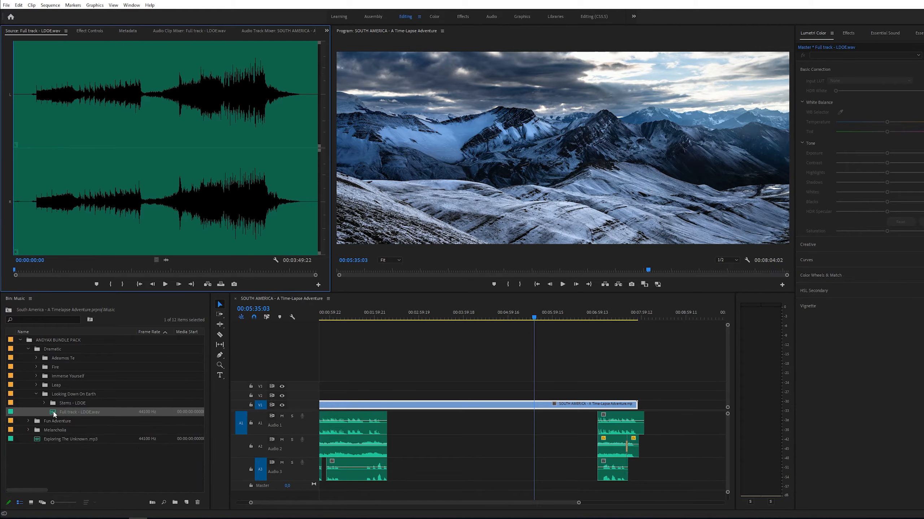
- Preview the Looking Down On Earth full track, skipping through different parts of it
{"action": "key", "text": "space"}
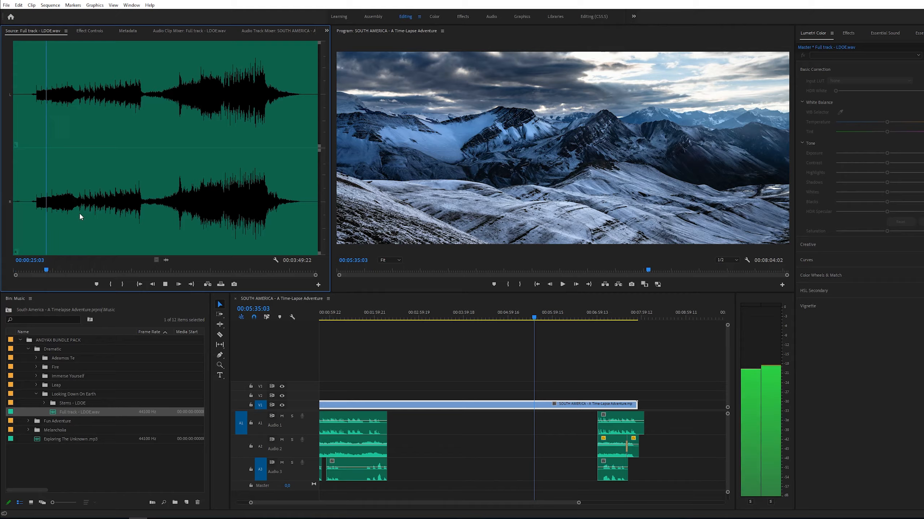
{"action": "left_click", "coordinate": [96, 211]}
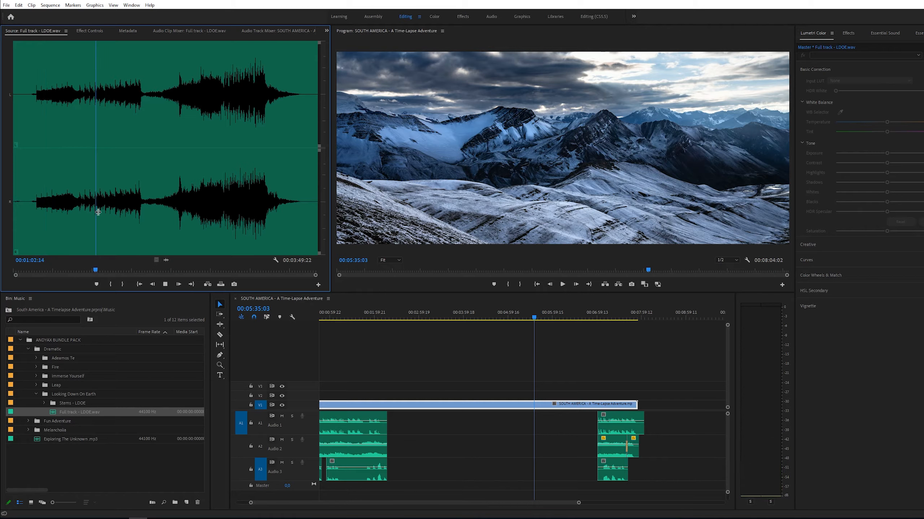
{"action": "left_click", "coordinate": [117, 213]}
{"action": "left_click", "coordinate": [210, 216]}
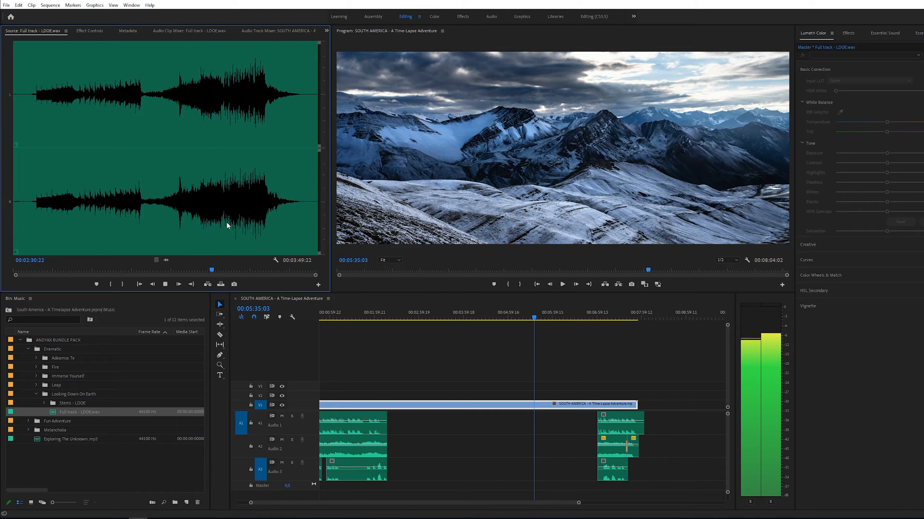
{"action": "left_click", "coordinate": [231, 215]}
{"action": "key", "text": "space"}
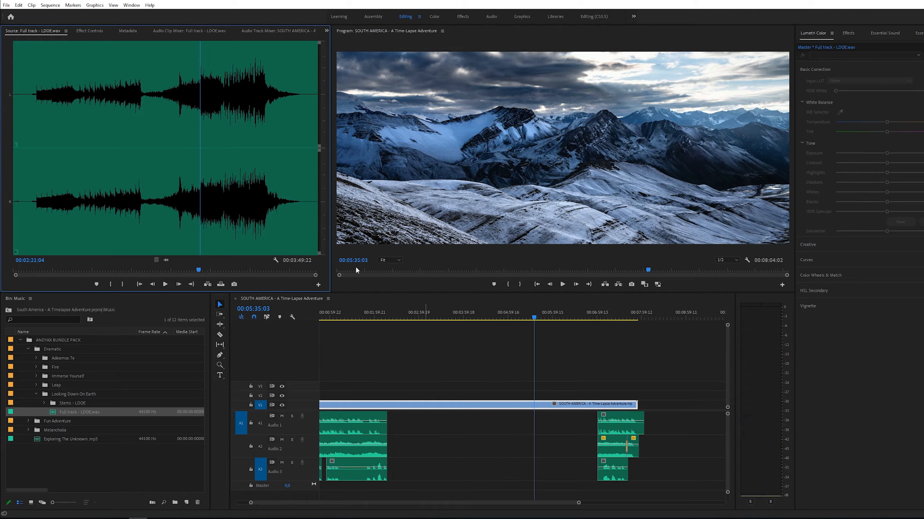
- Add the Drums, Other Percussion, Pianos and Strings stems of Looking Down On Earth to the timeline at about 3:00
{"action": "left_click", "coordinate": [44, 403]}
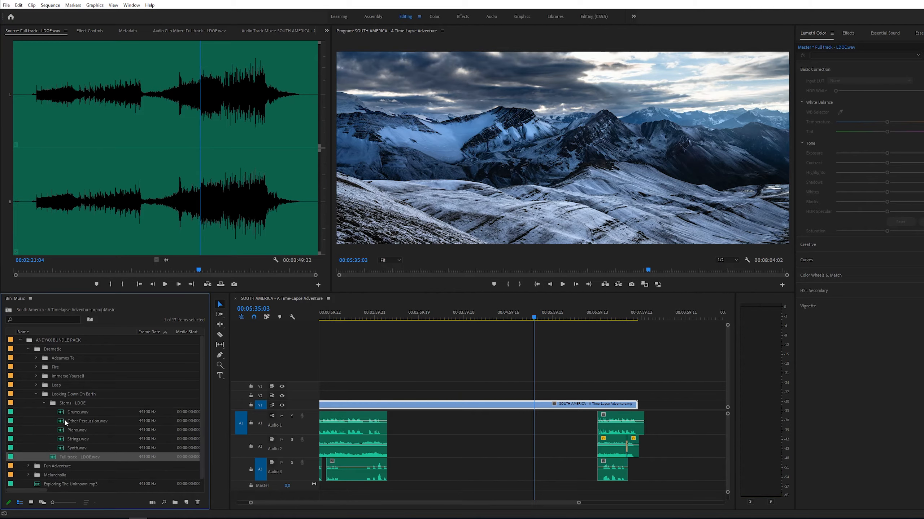
{"action": "left_click_drag", "start_coordinate": [61, 415], "coordinate": [418, 433]}
{"action": "left_click_drag", "start_coordinate": [72, 423], "coordinate": [417, 449]}
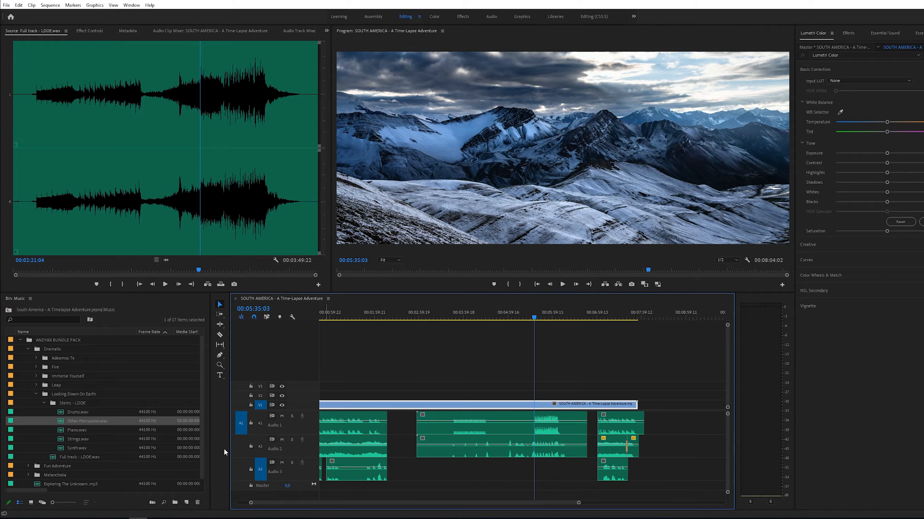
{"action": "left_click_drag", "start_coordinate": [68, 432], "coordinate": [418, 472]}
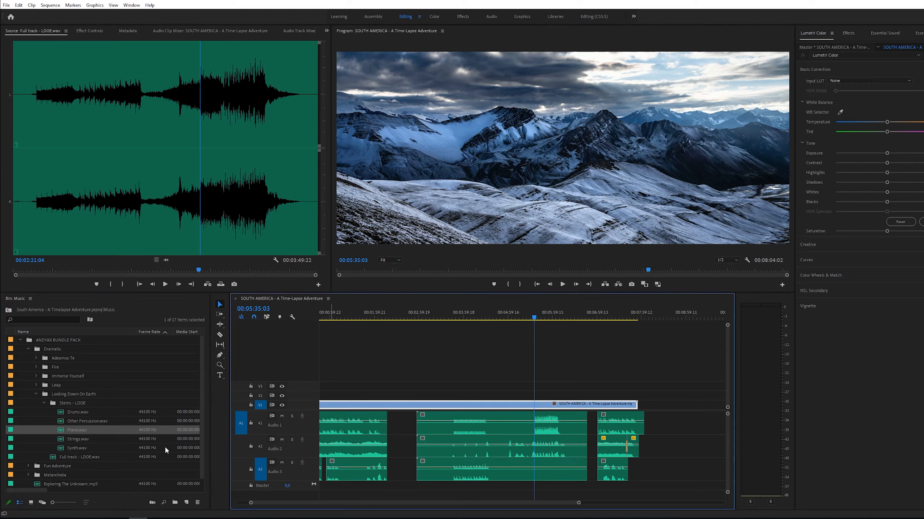
{"action": "left_click_drag", "start_coordinate": [64, 440], "coordinate": [417, 502]}
{"action": "left_click", "coordinate": [60, 450]}
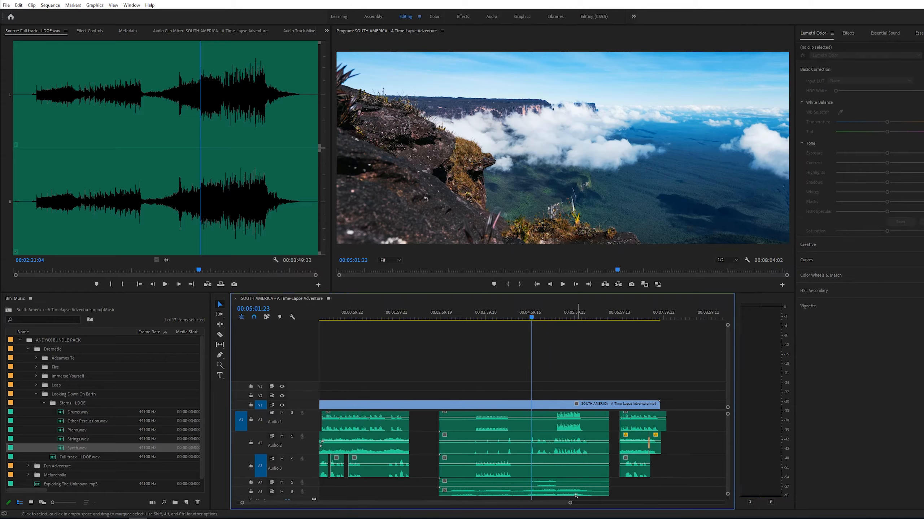
- Select the newly added Looking Down On Earth stems and link them together
{"action": "left_click_drag", "start_coordinate": [576, 497], "coordinate": [516, 421]}
{"action": "right_click", "coordinate": [518, 433]}
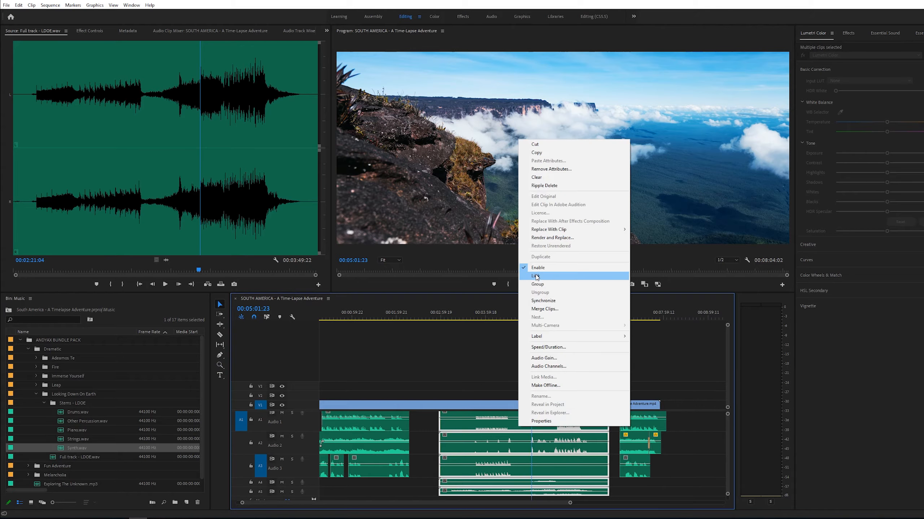
{"action": "left_click", "coordinate": [536, 277]}
{"action": "left_click", "coordinate": [550, 373]}
- Zoom into the new stems around 5:00 and play them back to review the transition
{"action": "key", "text": "z"}
{"action": "left_click", "coordinate": [528, 480]}
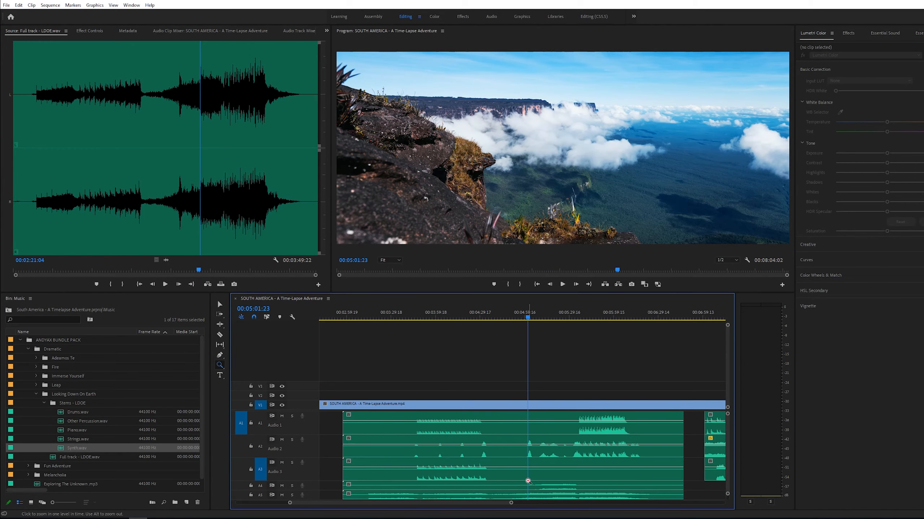
{"action": "left_click", "coordinate": [535, 452]}
{"action": "key", "text": "space"}
{"action": "left_click", "coordinate": [519, 457]}
{"action": "key", "text": "c"}
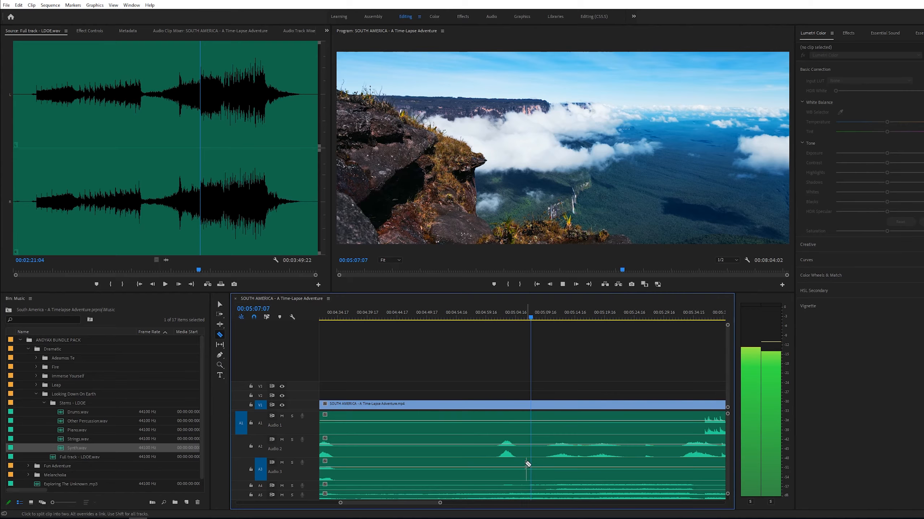
{"action": "scroll", "coordinate": [505, 473], "scroll_direction": "down", "scroll_amount": 1}
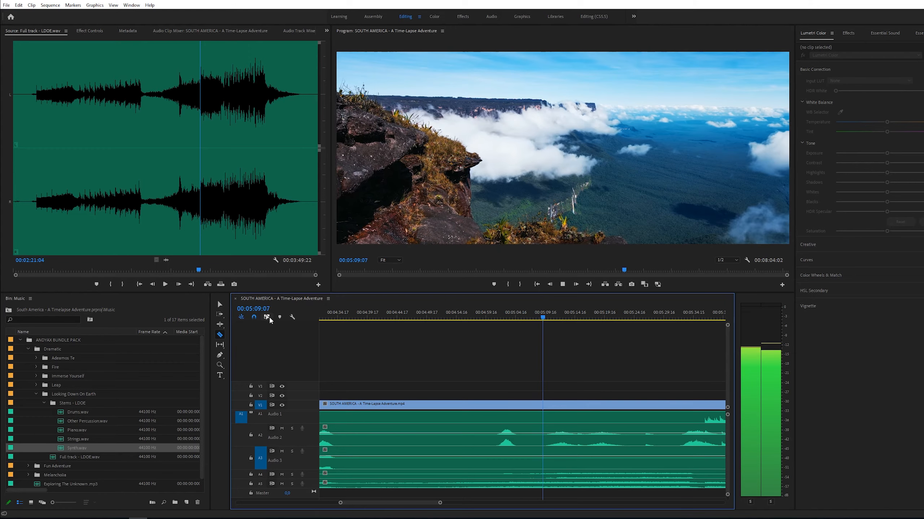
{"action": "scroll", "coordinate": [598, 470], "scroll_direction": "up", "scroll_amount": 1}
{"action": "scroll", "coordinate": [598, 469], "scroll_direction": "up", "scroll_amount": 1}
{"action": "key", "text": "z"}
{"action": "left_click", "coordinate": [588, 447], "text": "alt"}
{"action": "left_click", "coordinate": [585, 454], "text": "alt"}
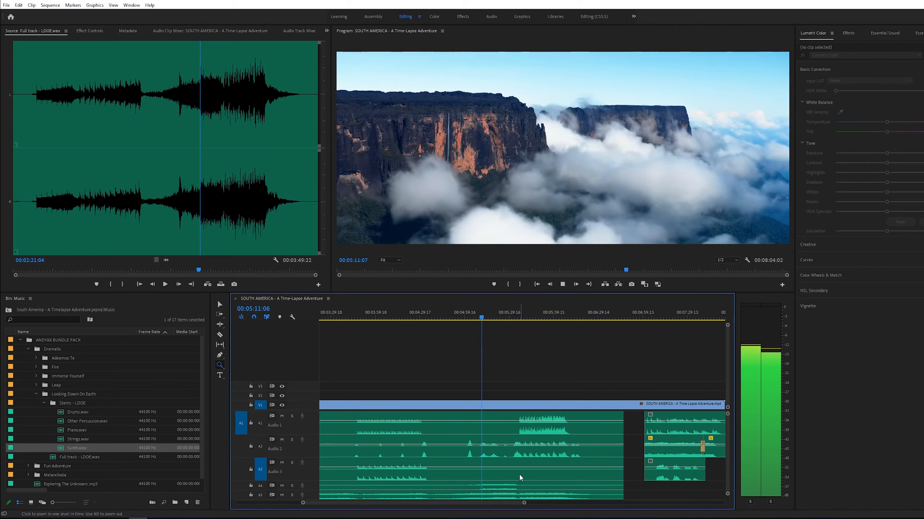
- Cut the linked Looking Down On Earth stems at about 5:01 and delete the section before the cut
{"action": "scroll", "coordinate": [514, 476], "scroll_direction": "down", "scroll_amount": 1}
{"action": "left_click", "coordinate": [499, 469]}
{"action": "key", "text": "c"}
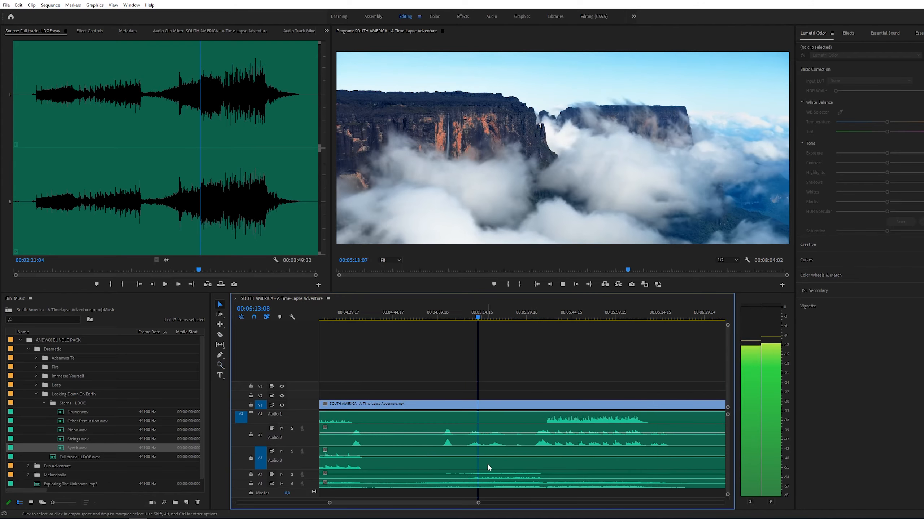
{"action": "left_click", "coordinate": [443, 435], "text": "shift"}
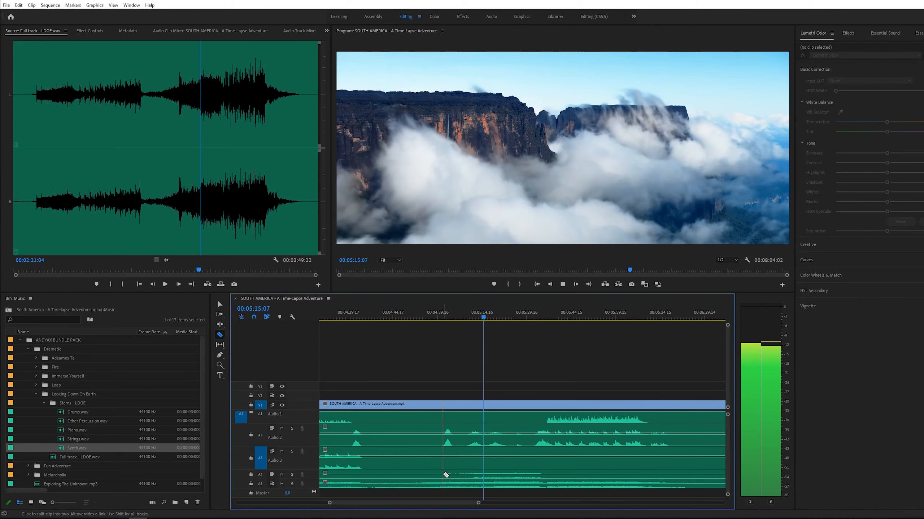
{"action": "key", "text": "v"}
{"action": "left_click", "coordinate": [431, 422]}
{"action": "key", "text": "Delete"}
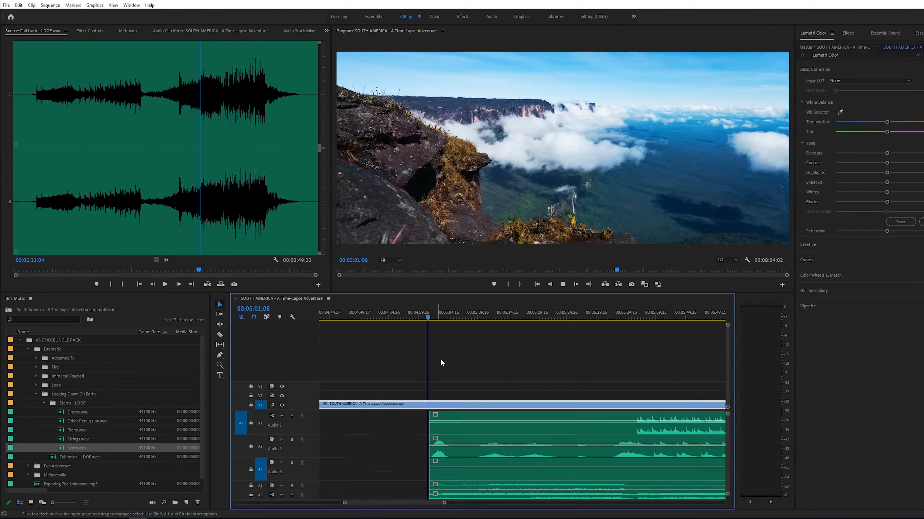
- Zoom in and play back the new start of the trimmed stems
{"action": "key", "text": "="}
{"action": "key", "text": "space"}
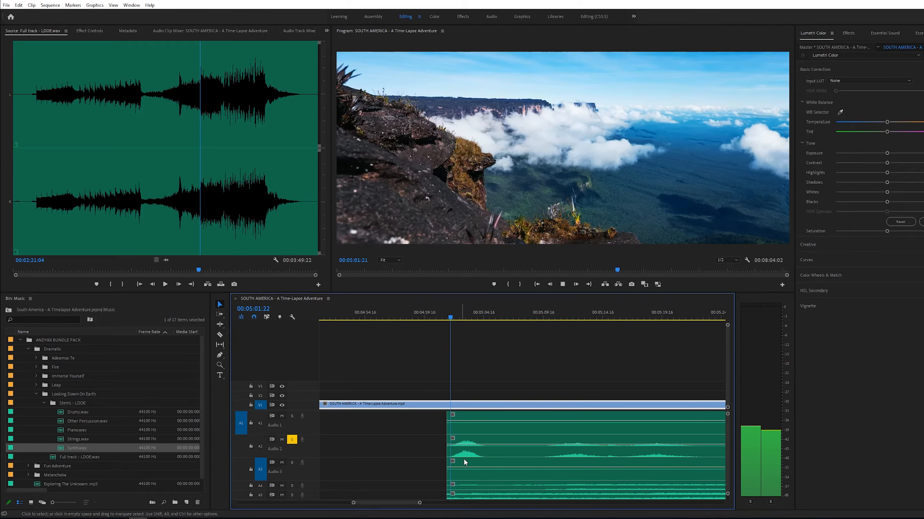
{"action": "key", "text": "z"}
{"action": "left_click", "coordinate": [524, 448], "text": "alt"}
{"action": "left_click", "coordinate": [520, 454], "text": "alt"}
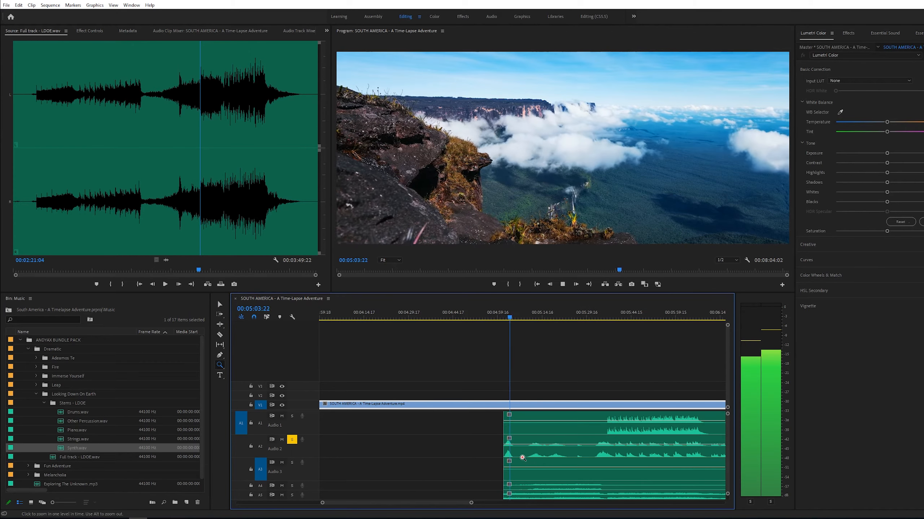
{"action": "left_click", "coordinate": [556, 449]}
{"action": "key", "text": "v"}
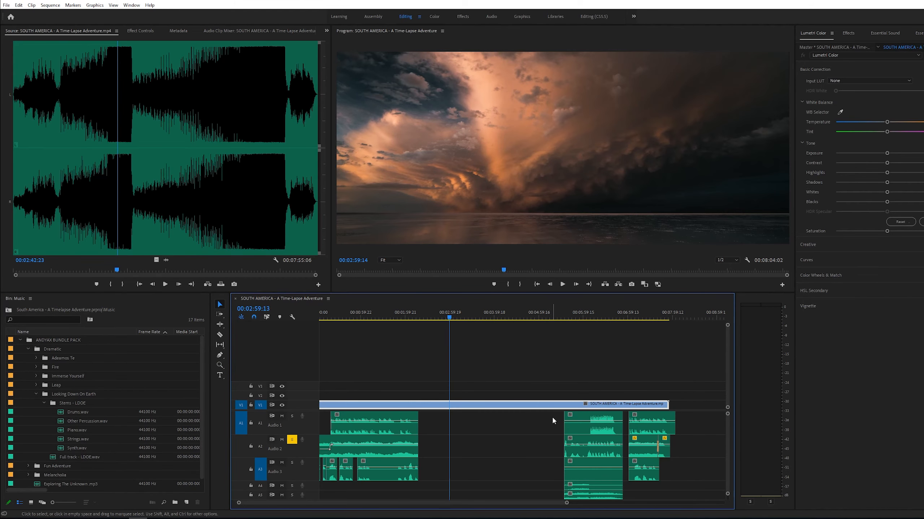
- Move the linked Looking Down On Earth stems earlier so they start at about 2:59, then play the transition
{"action": "left_click", "coordinate": [565, 423]}
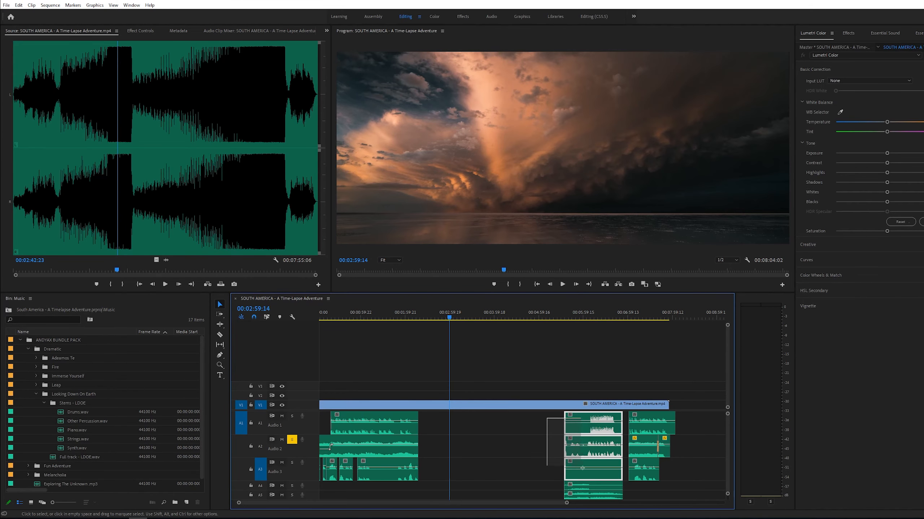
{"action": "left_click_drag", "start_coordinate": [592, 434], "coordinate": [479, 435]}
{"action": "key", "text": "z"}
{"action": "left_click", "coordinate": [489, 446]}
{"action": "left_click", "coordinate": [491, 447]}
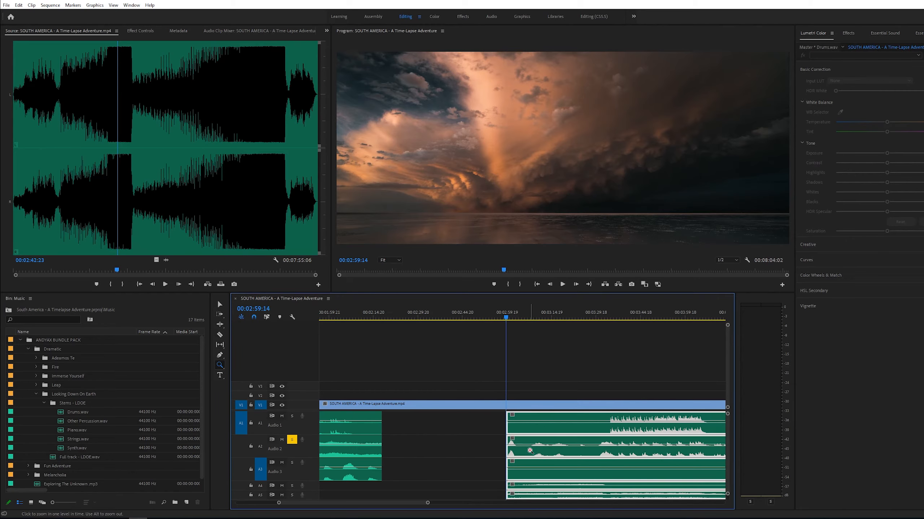
{"action": "left_click", "coordinate": [529, 450]}
{"action": "left_click", "coordinate": [519, 439]}
{"action": "key", "text": "v"}
{"action": "left_click", "coordinate": [506, 380]}
{"action": "key", "text": "space"}
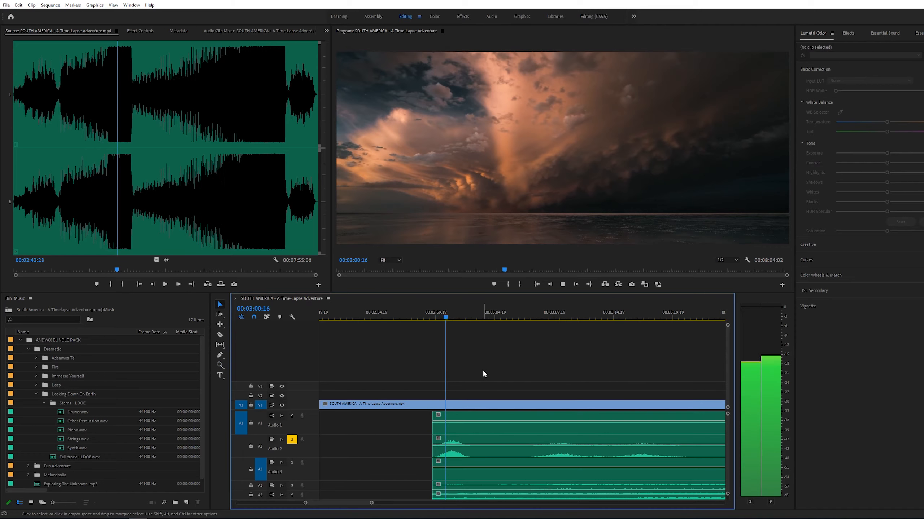
- Shift the linked stems slightly earlier to start at about 2:58 and play back the transition
{"action": "left_click", "coordinate": [399, 316]}
{"action": "left_click_drag", "start_coordinate": [399, 315], "coordinate": [415, 315]}
{"action": "left_click_drag", "start_coordinate": [404, 423], "coordinate": [460, 499]}
{"action": "left_click_drag", "start_coordinate": [451, 433], "coordinate": [421, 433]}
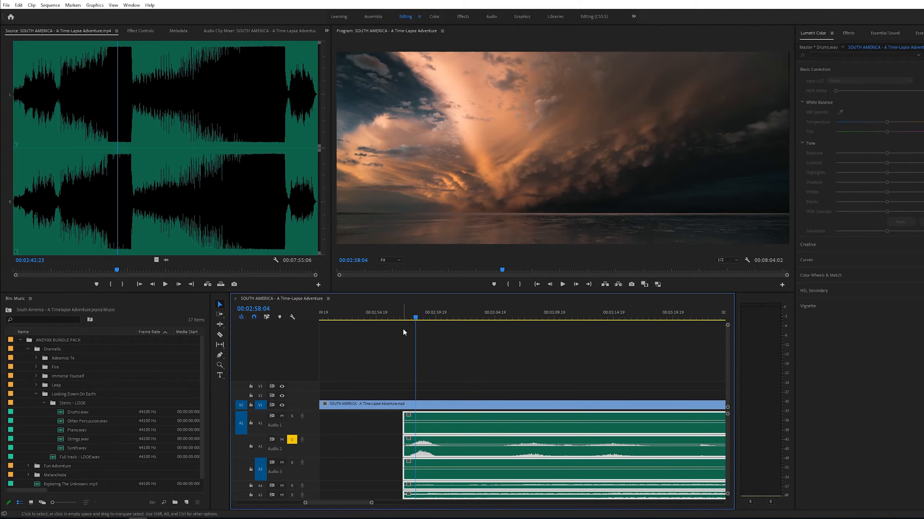
{"action": "key", "text": "space"}
{"action": "key", "text": "space"}
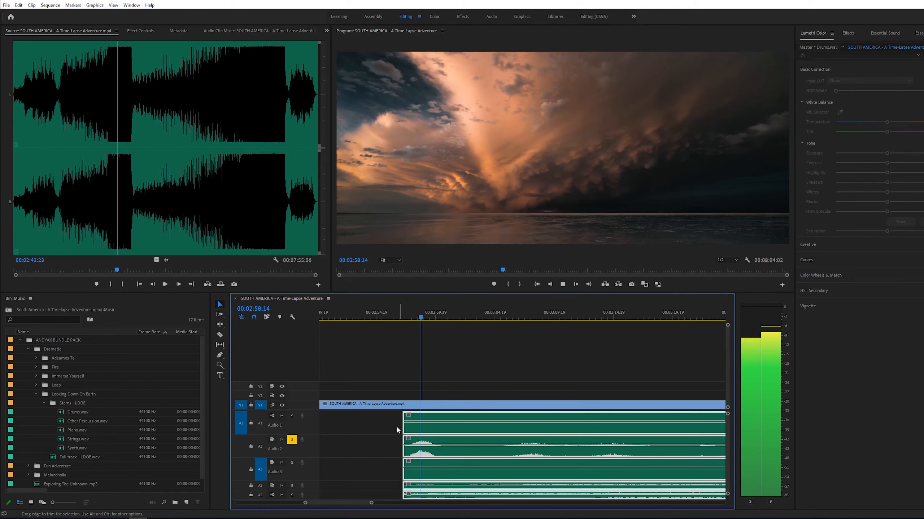
{"action": "left_click_drag", "start_coordinate": [423, 432], "coordinate": [421, 433]}
{"action": "left_click", "coordinate": [398, 317]}
{"action": "left_click", "coordinate": [449, 358]}
{"action": "key", "text": "space"}
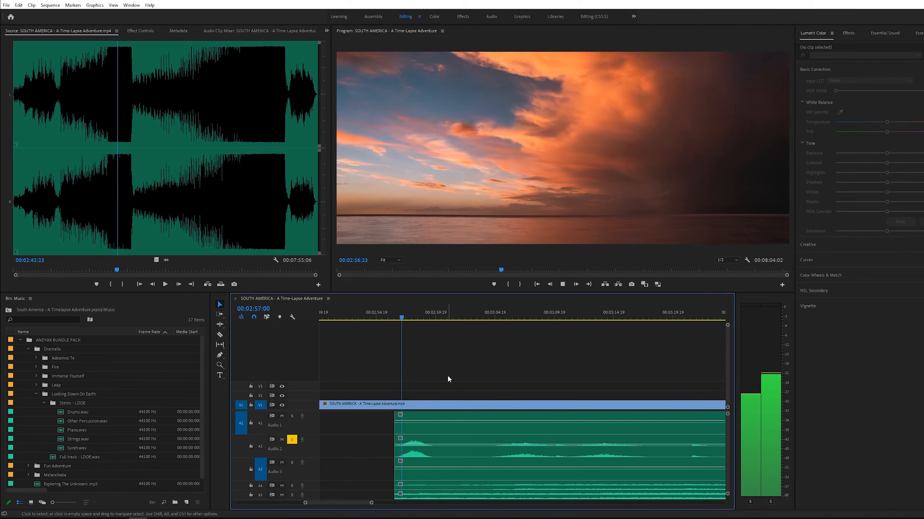
{"action": "scroll", "coordinate": [433, 420], "scroll_direction": "down", "scroll_amount": 4}
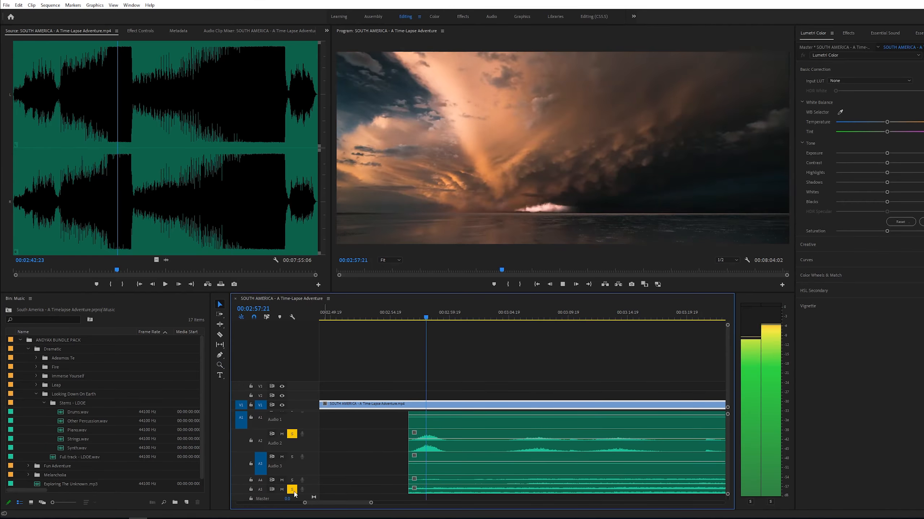
{"action": "left_click", "coordinate": [292, 490]}
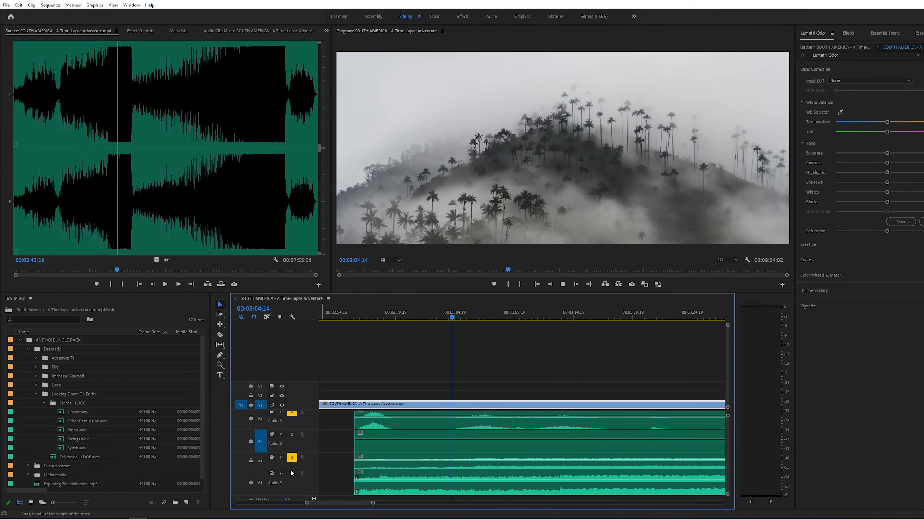
- Cut the stems at about 3:05 with the Razor tool and delete the opening sections of several stem layers
{"action": "key", "text": "c"}
{"action": "left_click", "coordinate": [472, 466]}
{"action": "key", "text": "v"}
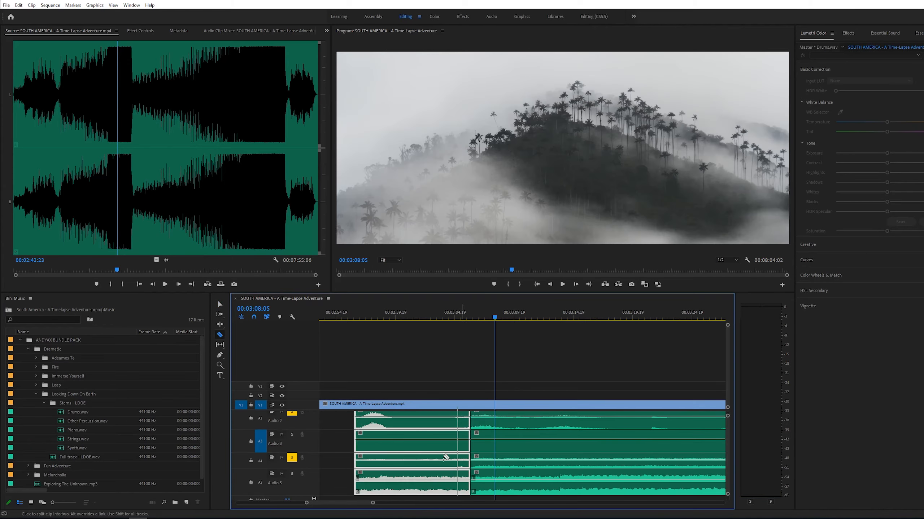
{"action": "left_click_drag", "start_coordinate": [413, 446], "coordinate": [389, 483]}
{"action": "key", "text": "Delete"}
- Move the remaining sections of those stem layers earlier toward the stems' start
{"action": "scroll", "coordinate": [436, 447], "scroll_direction": "up", "scroll_amount": 2}
{"action": "left_click_drag", "start_coordinate": [471, 447], "coordinate": [527, 497]}
{"action": "left_click_drag", "start_coordinate": [528, 469], "coordinate": [411, 469]}
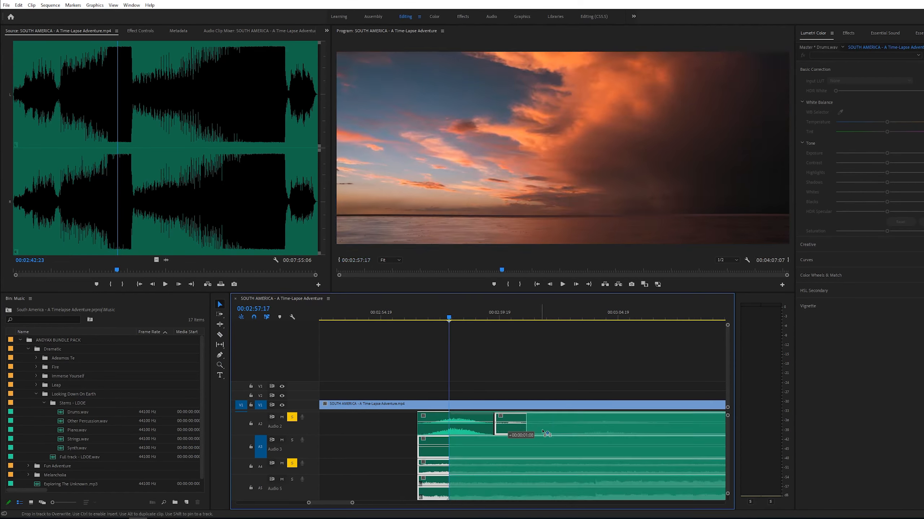
- Stagger the stem entries by moving two of the stem clips later in time
{"action": "scroll", "coordinate": [495, 444], "scroll_direction": "up", "scroll_amount": 1}
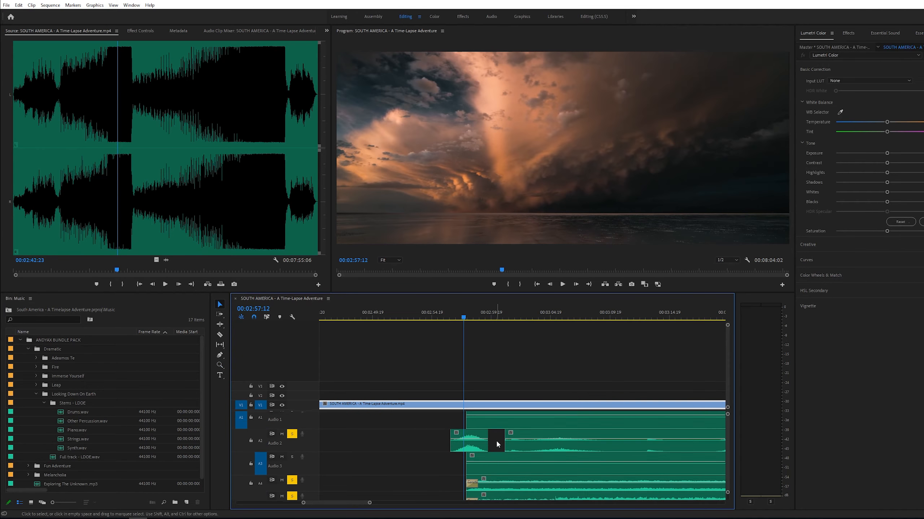
{"action": "scroll", "coordinate": [495, 444], "scroll_direction": "down", "scroll_amount": 1}
{"action": "left_click", "coordinate": [497, 444], "text": "alt"}
{"action": "left_click", "coordinate": [524, 480]}
{"action": "left_click_drag", "start_coordinate": [453, 466], "coordinate": [508, 467]}
{"action": "left_click_drag", "start_coordinate": [452, 448], "coordinate": [603, 447]}
- Extend the Drifting clip on Audio 2 so it runs up to the Looking Down On Earth entry near 2:57
{"action": "key", "text": "z"}
{"action": "left_click", "coordinate": [482, 448], "text": "alt"}
{"action": "left_click", "coordinate": [481, 447], "text": "alt"}
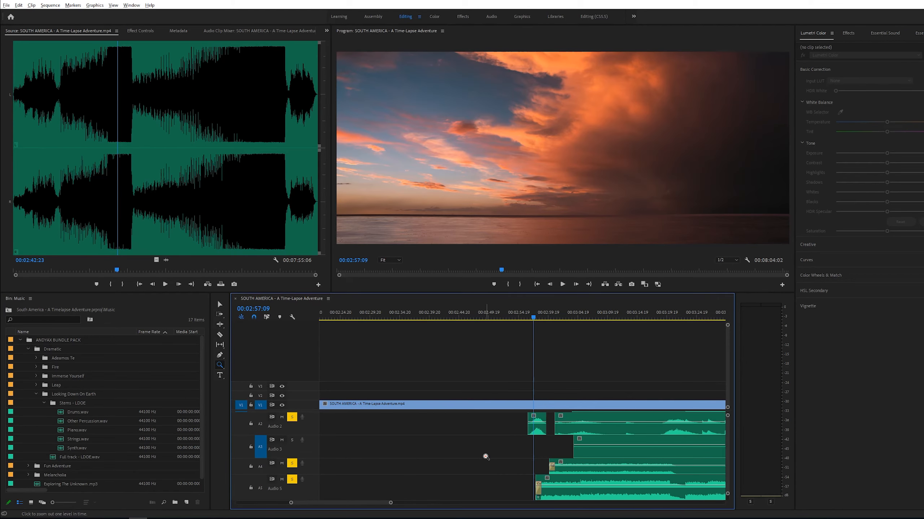
{"action": "left_click", "coordinate": [487, 450], "text": "alt"}
{"action": "scroll", "coordinate": [462, 442], "scroll_direction": "up", "scroll_amount": 1}
{"action": "key", "text": "v"}
{"action": "left_click_drag", "start_coordinate": [430, 446], "coordinate": [530, 454]}
- Play the transition and move the short opening stem clip from Audio 2 up to Audio 1
{"action": "left_click", "coordinate": [511, 317]}
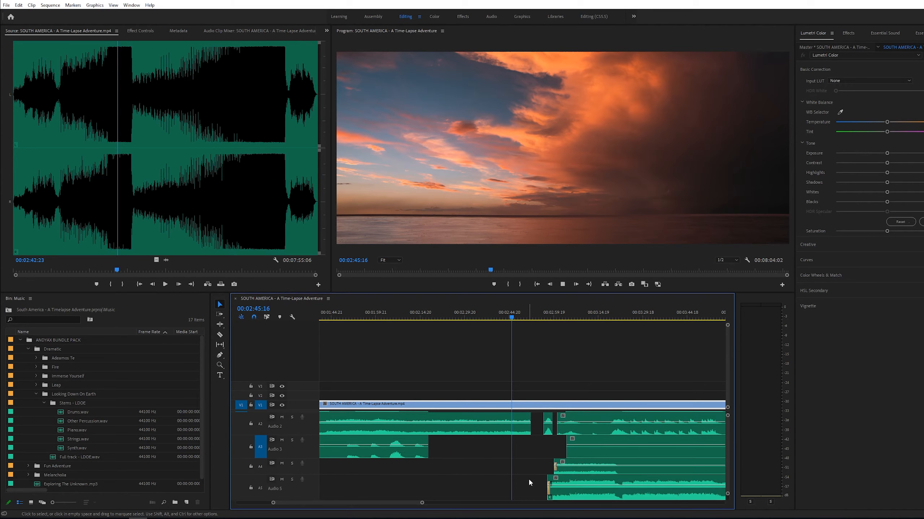
{"action": "key", "text": "z"}
{"action": "left_click", "coordinate": [518, 462]}
{"action": "left_click", "coordinate": [519, 462], "text": "alt"}
{"action": "key", "text": "v"}
{"action": "key", "text": "space"}
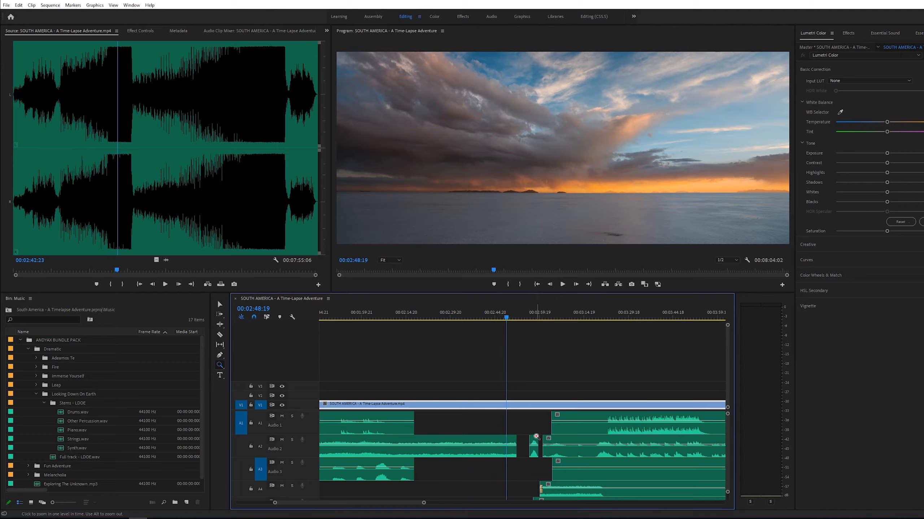
{"action": "scroll", "coordinate": [521, 451], "scroll_direction": "up", "scroll_amount": 4}
{"action": "left_click_drag", "start_coordinate": [525, 443], "coordinate": [526, 419]}
- Trim the end of the Drifting clip on Audio 2 and apply the default audio crossfade at that edit
{"action": "left_click_drag", "start_coordinate": [537, 452], "coordinate": [541, 452]}
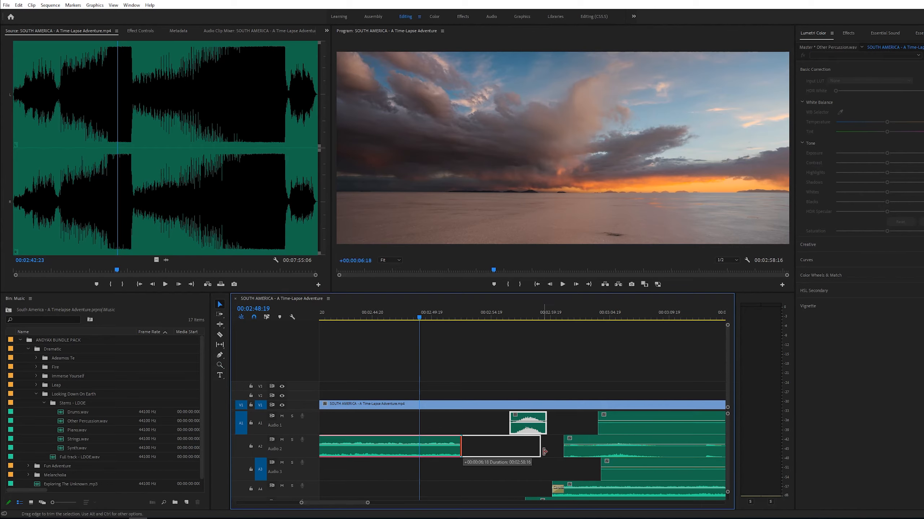
{"action": "scroll", "coordinate": [541, 439], "scroll_direction": "up", "scroll_amount": 4, "text": "alt"}
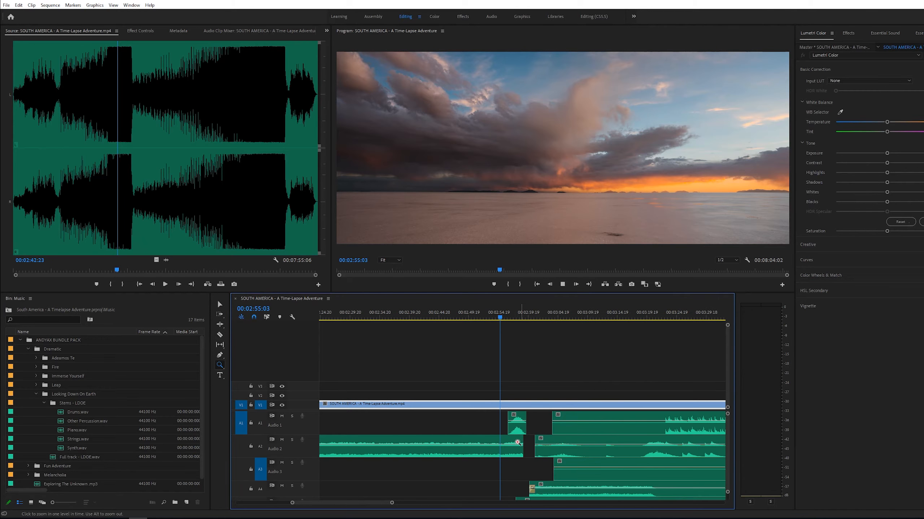
{"action": "left_click_drag", "start_coordinate": [540, 441], "coordinate": [527, 441]}
{"action": "right_click", "coordinate": [527, 441]}
{"action": "left_click", "coordinate": [561, 488]}
{"action": "left_click", "coordinate": [527, 403]}
- Adjust the crossfade at the start of the stem clip on Audio 5 and play back the transition
{"action": "scroll", "coordinate": [560, 487], "scroll_direction": "down", "scroll_amount": 3}
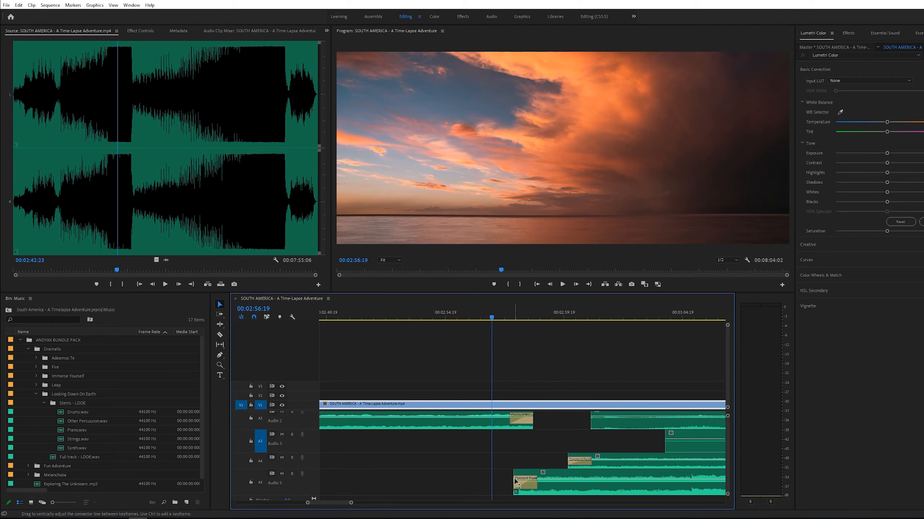
{"action": "left_click", "coordinate": [517, 483]}
{"action": "left_click_drag", "start_coordinate": [520, 483], "coordinate": [522, 486]}
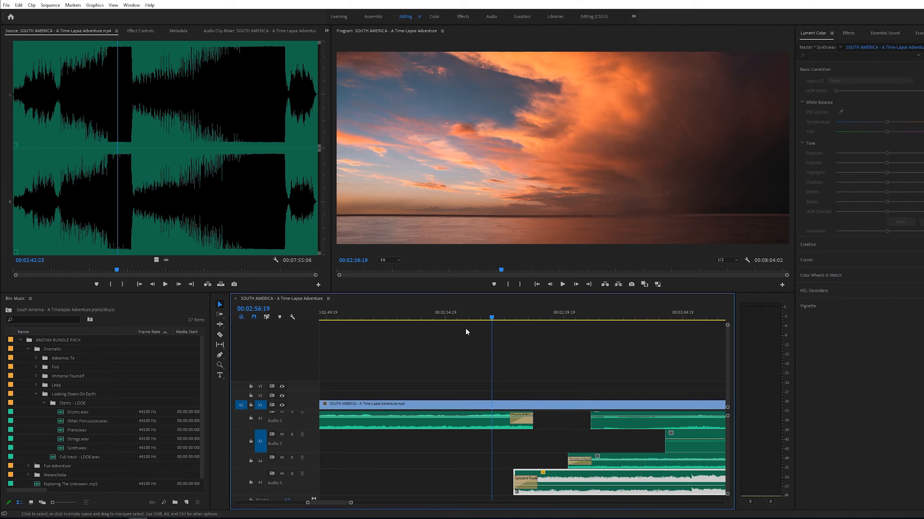
{"action": "left_click", "coordinate": [518, 446]}
{"action": "scroll", "coordinate": [287, 422], "scroll_direction": "up", "scroll_amount": 2}
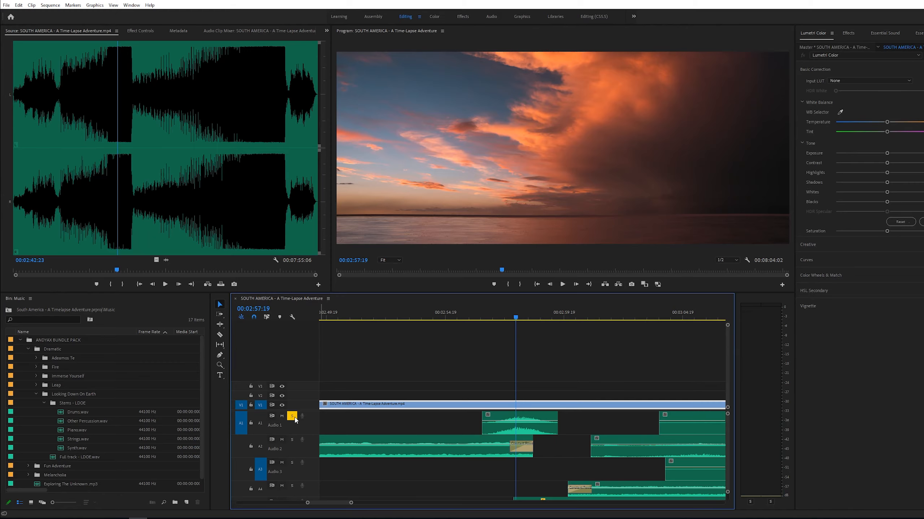
{"action": "key", "text": "space"}
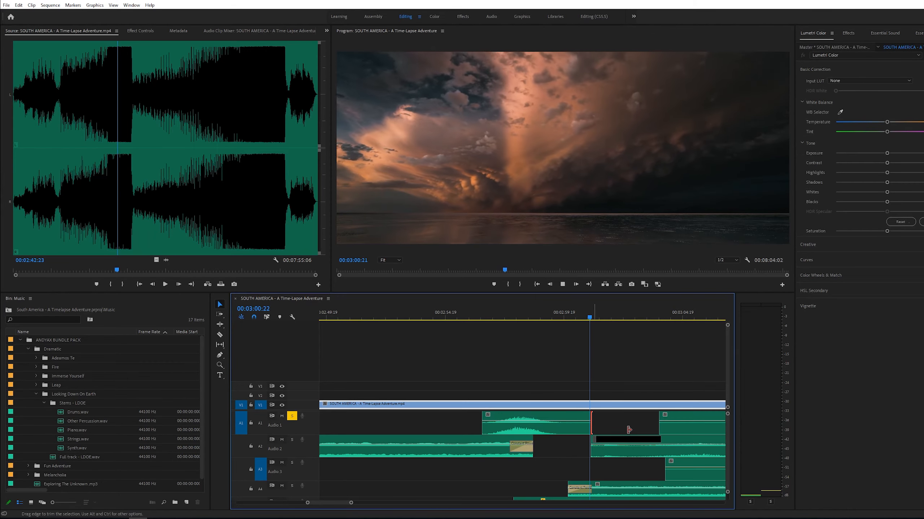
- Extend the short drum clip on Audio 1 so it ends around 3:02
{"action": "left_click_drag", "start_coordinate": [595, 429], "coordinate": [629, 430]}
{"action": "left_click", "coordinate": [474, 317]}
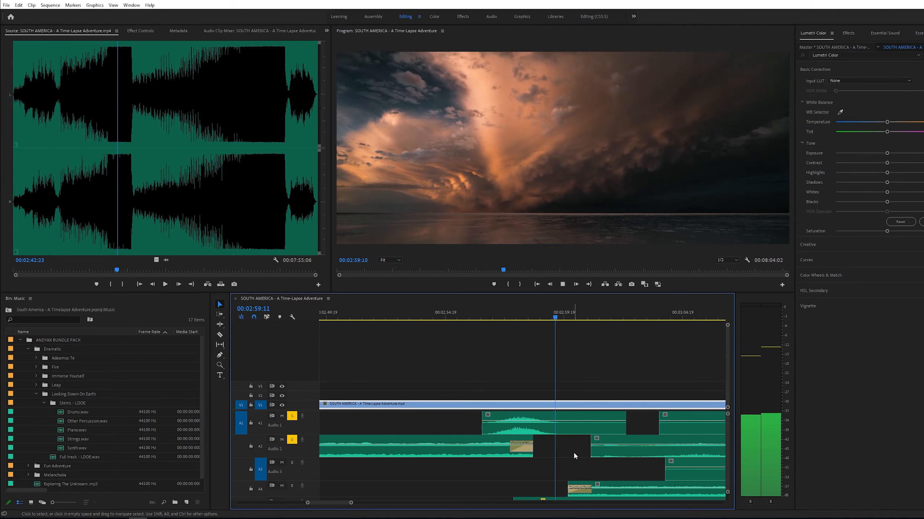
{"action": "scroll", "coordinate": [560, 455], "scroll_direction": "down", "scroll_amount": 2}
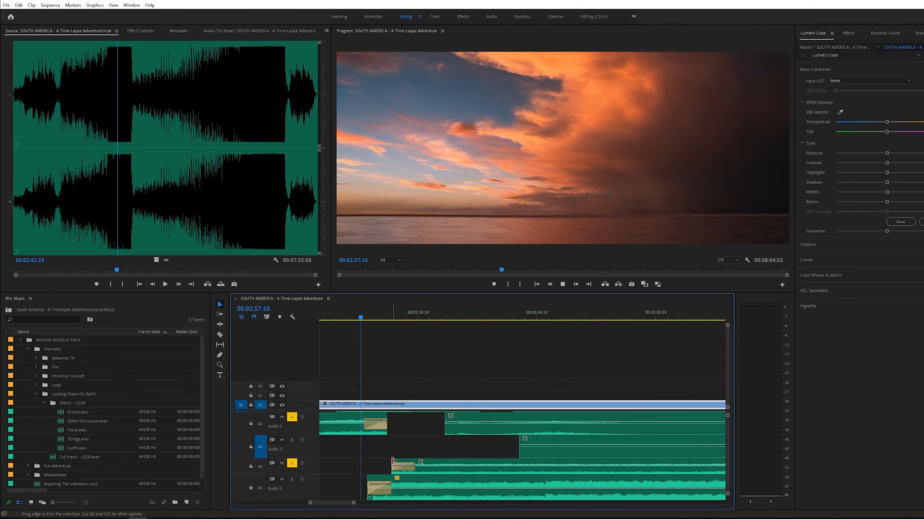
{"action": "mouse_move", "coordinate": [393, 461]}
{"action": "left_mouse_down"}
{"action": "mouse_move", "coordinate": [412, 461]}
{"action": "mouse_move", "coordinate": [392, 462]}
{"action": "left_mouse_up"}
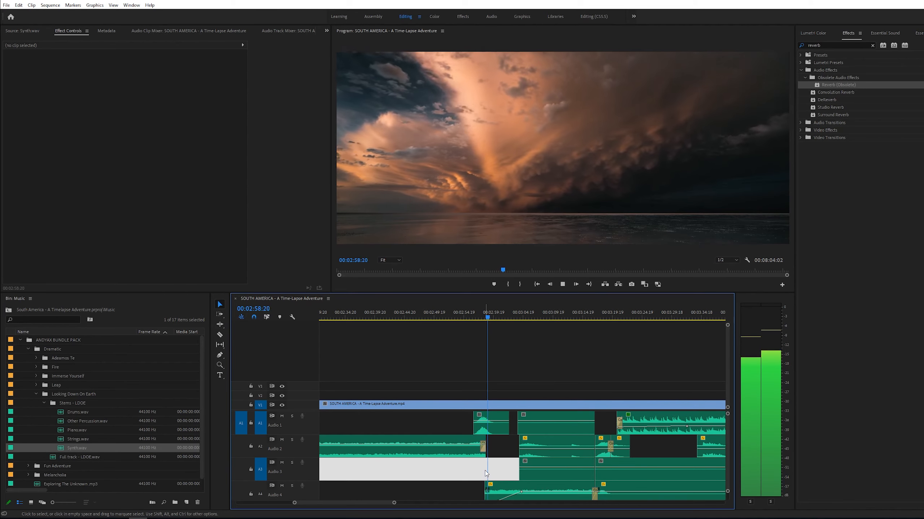
- Zoom in and play back the layered stems around 3:15 to review the mix
{"action": "key", "text": "z"}
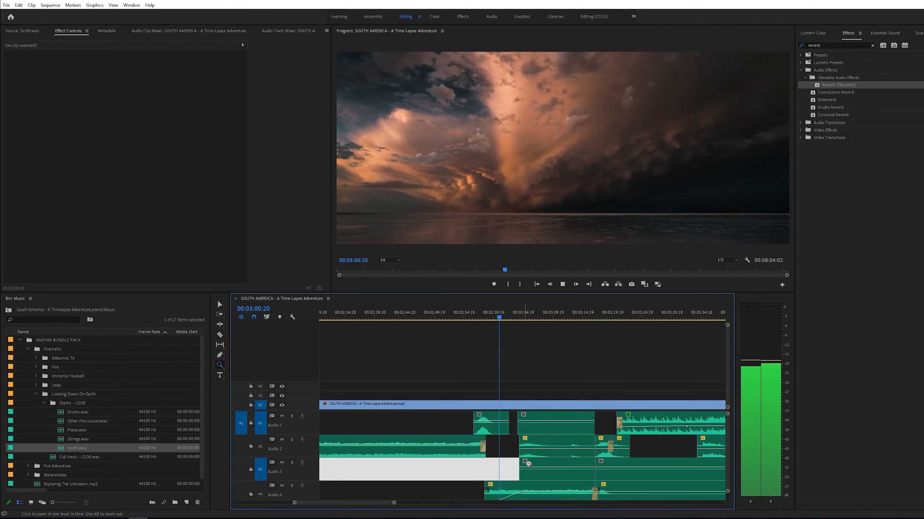
{"action": "left_click", "coordinate": [548, 454], "text": "alt"}
{"action": "left_click", "coordinate": [539, 455]}
{"action": "key", "text": "v"}
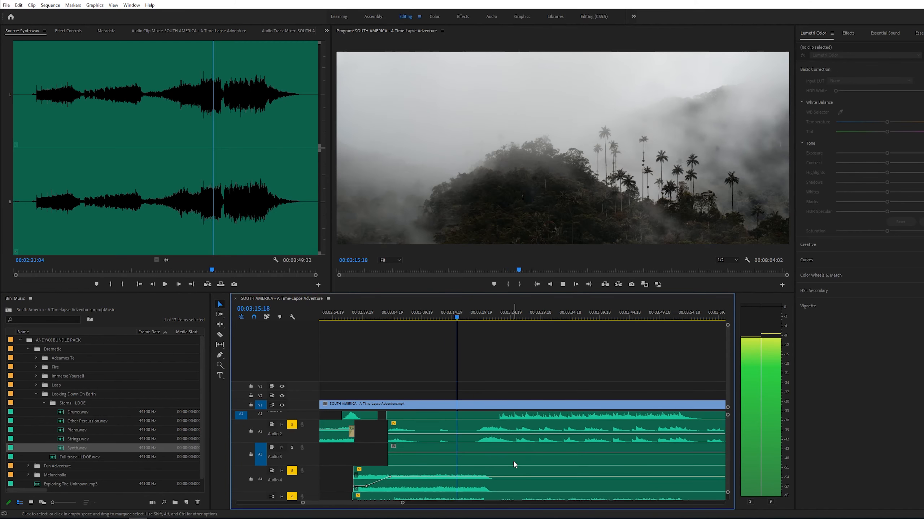
{"action": "scroll", "coordinate": [513, 460], "scroll_direction": "down", "scroll_amount": 1}
{"action": "key", "text": "z"}
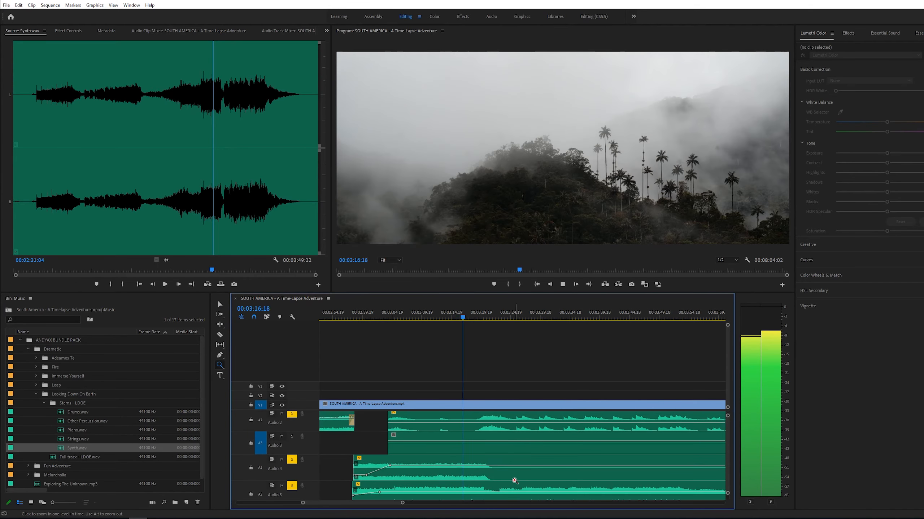
{"action": "left_click", "coordinate": [507, 474]}
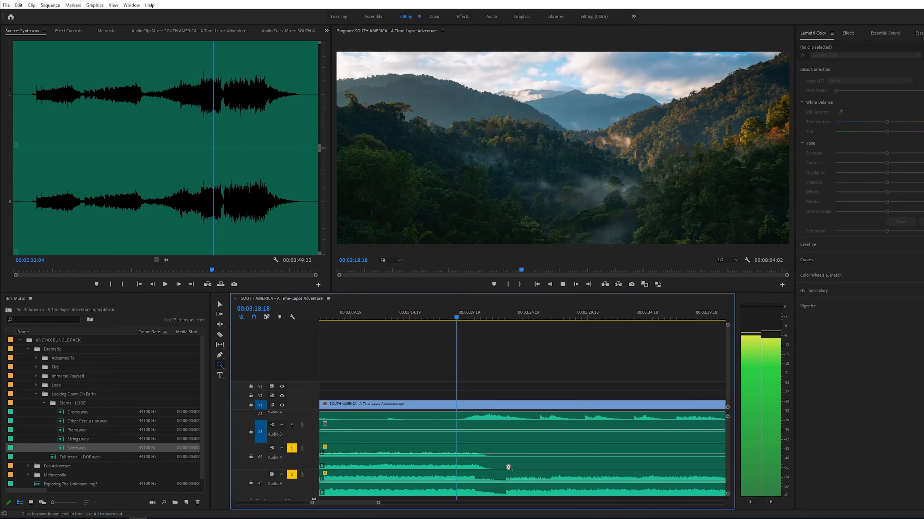
{"action": "left_click", "coordinate": [492, 466], "text": "alt"}
{"action": "left_click", "coordinate": [499, 451]}
{"action": "key", "text": "v"}
{"action": "scroll", "coordinate": [542, 455], "scroll_direction": "up", "scroll_amount": 2}
{"action": "key", "text": "space"}
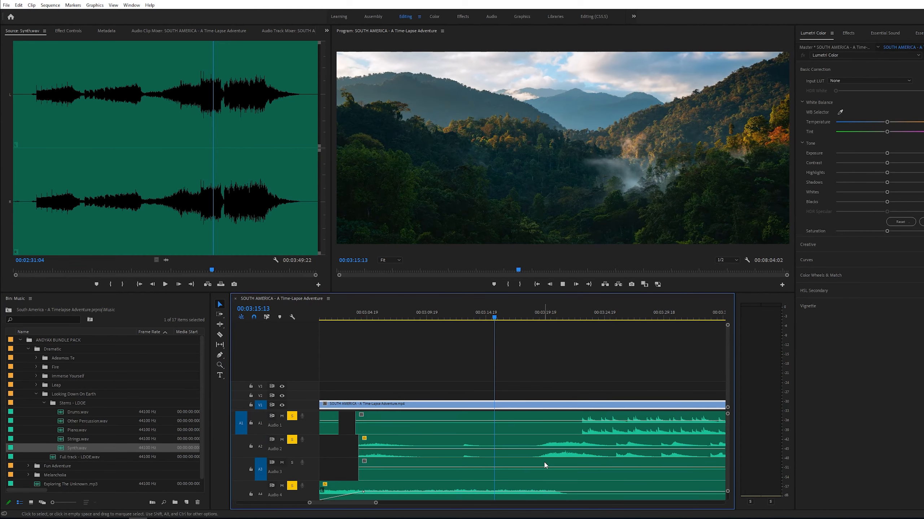
- Play back the layered stems around 3:15 and select the drum clip on Audio 1
{"action": "scroll", "coordinate": [544, 462], "scroll_direction": "down", "scroll_amount": 5}
{"action": "scroll", "coordinate": [540, 456], "scroll_direction": "up", "scroll_amount": 3}
{"action": "key", "text": "space"}
{"action": "left_click", "coordinate": [510, 420]}
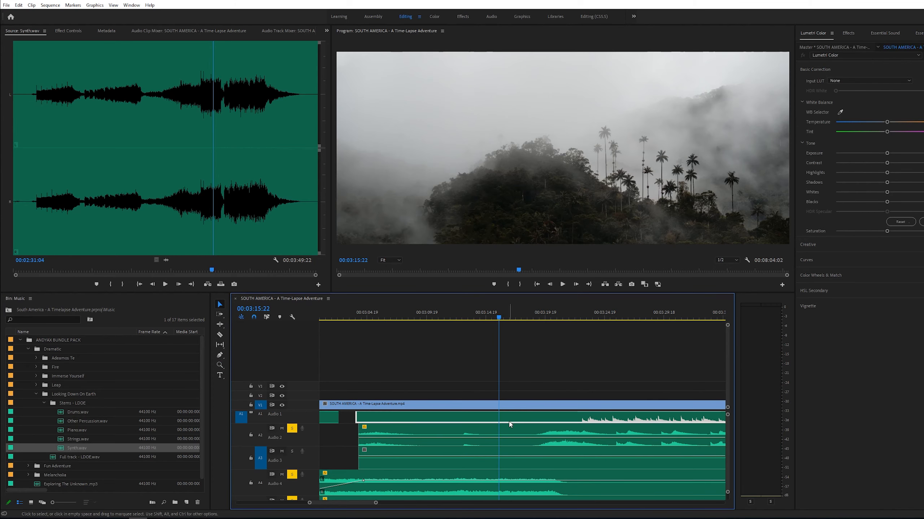
{"action": "left_click", "coordinate": [266, 317]}
{"action": "left_click", "coordinate": [511, 420]}
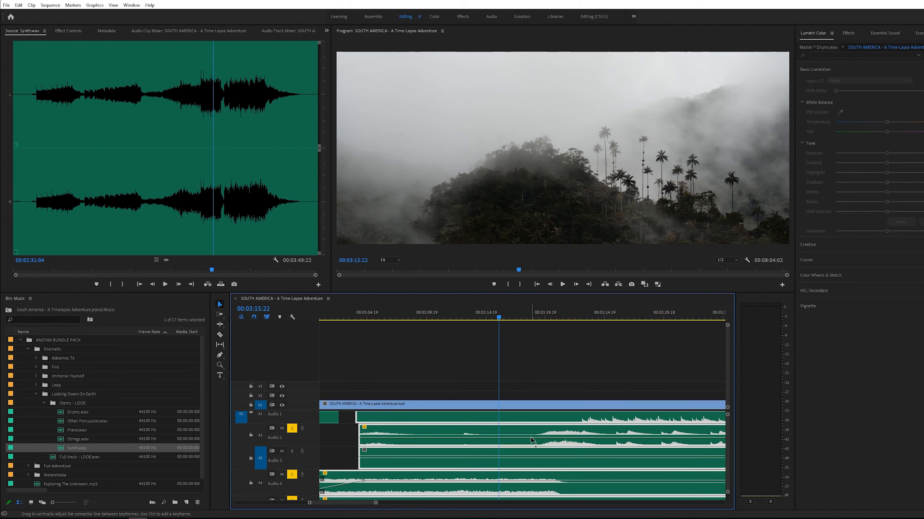
{"action": "scroll", "coordinate": [532, 465], "scroll_direction": "down", "scroll_amount": 1}
- Split the linked stem clips at about 3:19 with the Razor and slide the later sections back to start around 3:17
{"action": "key", "text": "c"}
{"action": "scroll", "coordinate": [535, 469], "scroll_direction": "down", "scroll_amount": 1}
{"action": "key", "text": "space"}
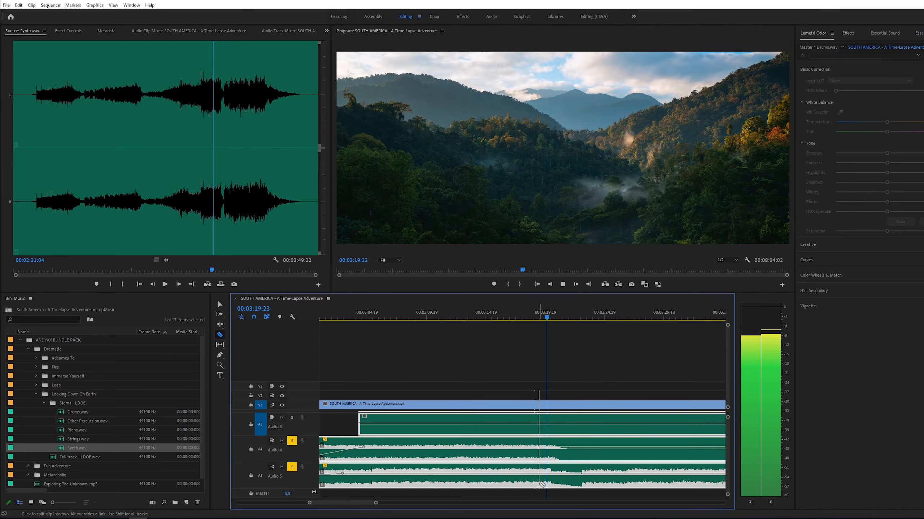
{"action": "key", "text": "space"}
{"action": "left_click", "coordinate": [545, 485]}
{"action": "key", "text": "v"}
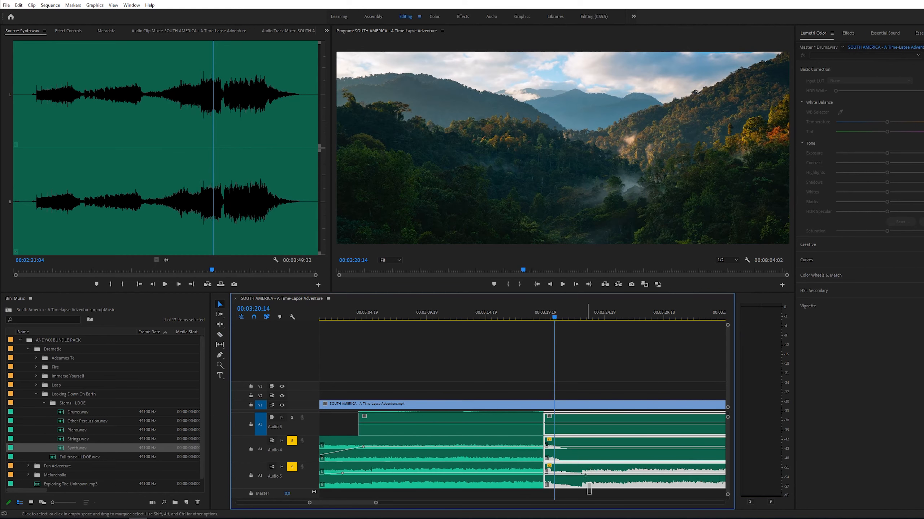
{"action": "left_click_drag", "start_coordinate": [582, 434], "coordinate": [537, 432]}
{"action": "left_click", "coordinate": [519, 315]}
{"action": "key", "text": "space"}
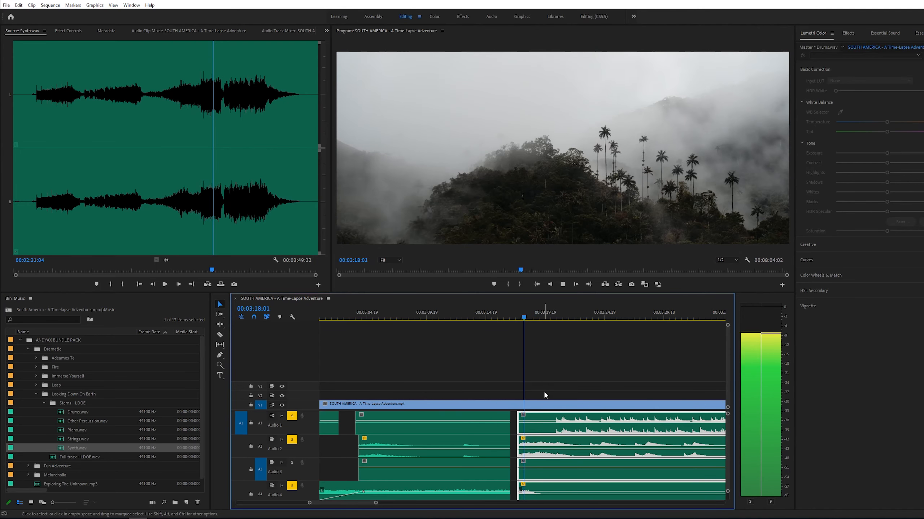
{"action": "left_click", "coordinate": [475, 315]}
{"action": "key", "text": "ctrl+z"}
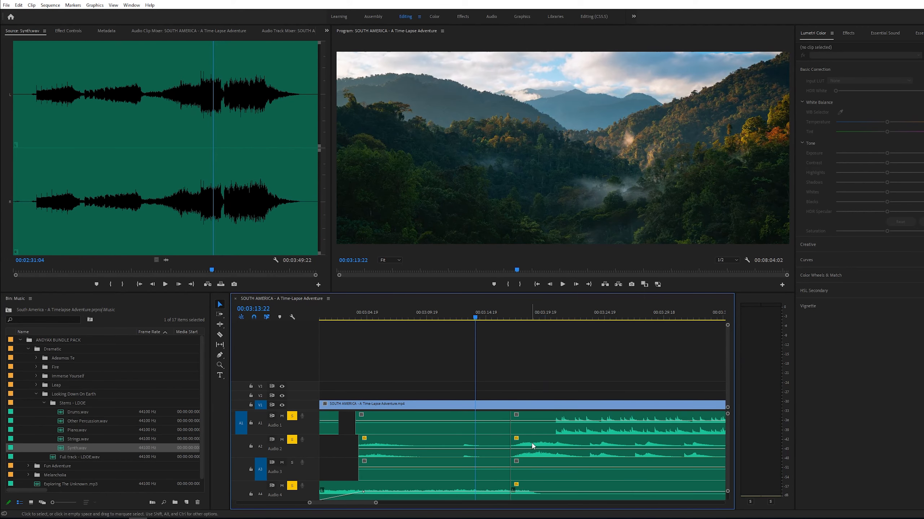
- Apply the default crossfade at the stem cuts on Audio 4 and Audio 5 and play back the transition
{"action": "scroll", "coordinate": [524, 499], "scroll_direction": "down", "scroll_amount": 1}
{"action": "key", "text": "space"}
{"action": "scroll", "coordinate": [524, 496], "scroll_direction": "up", "scroll_amount": 2, "text": "alt"}
{"action": "scroll", "coordinate": [523, 495], "scroll_direction": "down", "scroll_amount": 1}
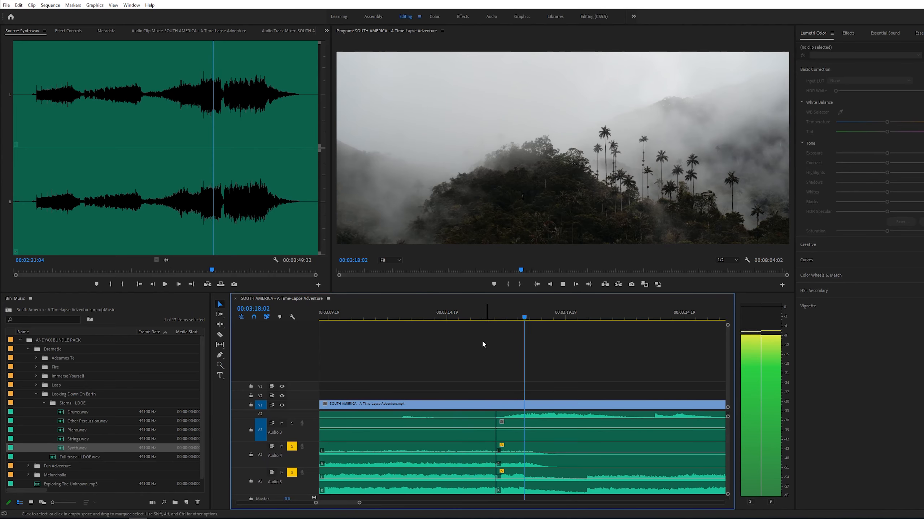
{"action": "key", "text": "space"}
{"action": "right_click", "coordinate": [495, 468]}
{"action": "left_click", "coordinate": [336, 354]}
{"action": "right_click", "coordinate": [501, 464]}
{"action": "left_click", "coordinate": [520, 449]}
{"action": "right_click", "coordinate": [500, 476]}
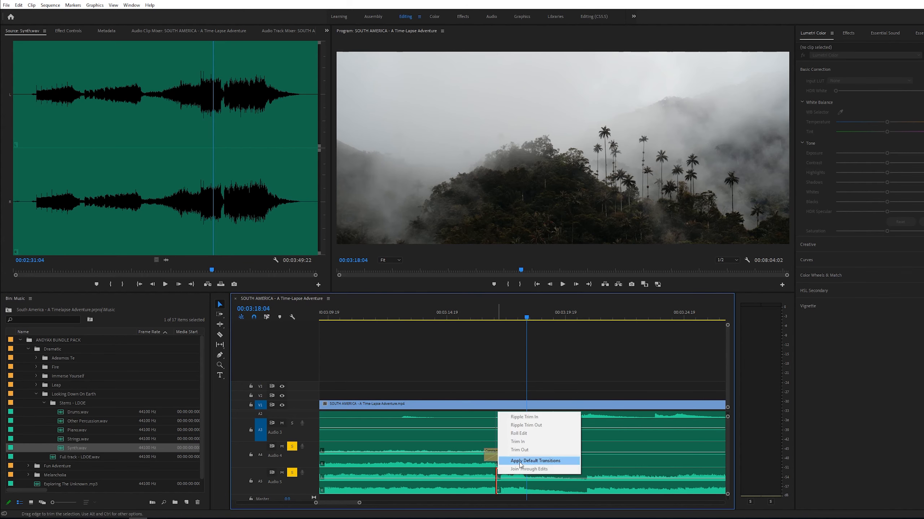
{"action": "left_click", "coordinate": [520, 461]}
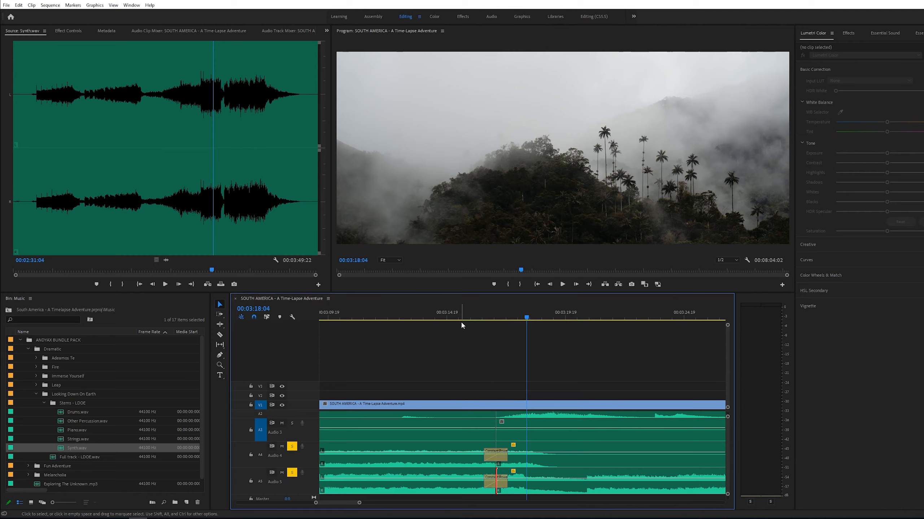
{"action": "left_click", "coordinate": [462, 324]}
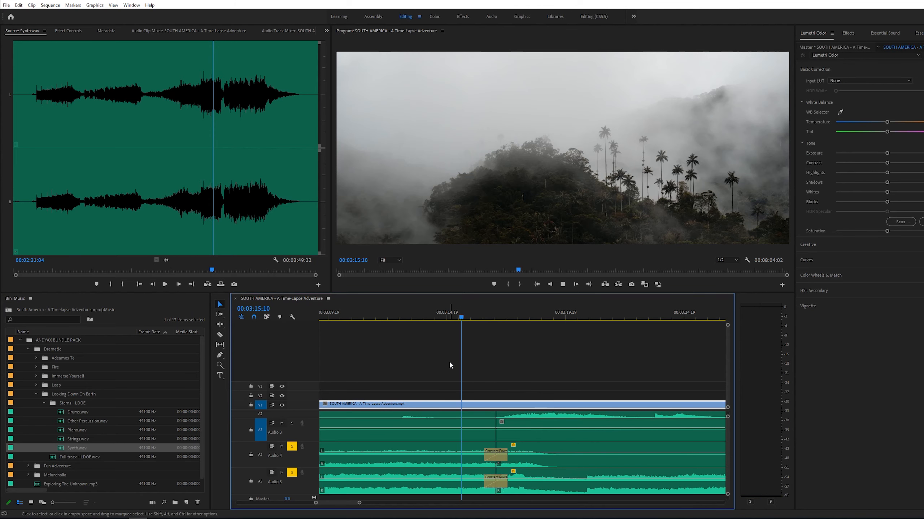
{"action": "key", "text": "space"}
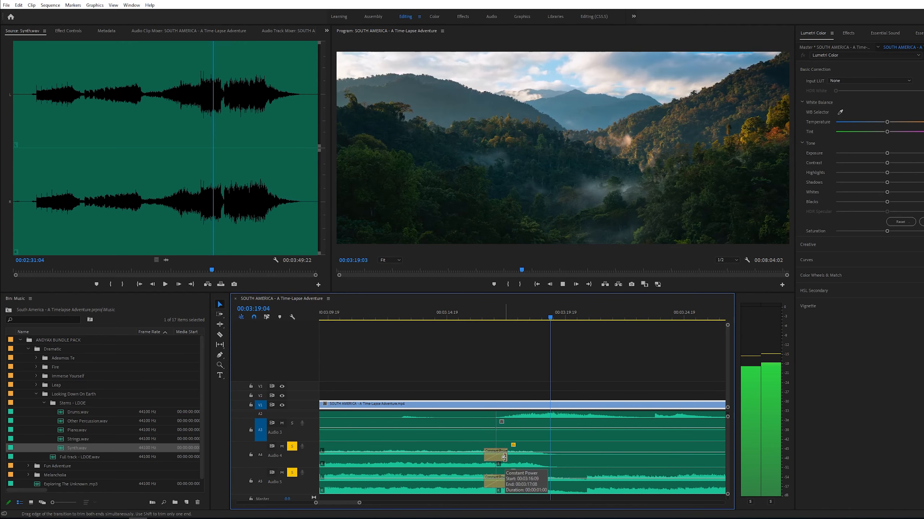
- Try trimming the start of the later stem clip on Audio 5 to about 3:27, then undo it
{"action": "key", "text": "z"}
{"action": "left_click", "coordinate": [524, 446], "text": "alt"}
{"action": "left_click", "coordinate": [523, 445], "text": "alt"}
{"action": "left_click", "coordinate": [523, 445], "text": "alt"}
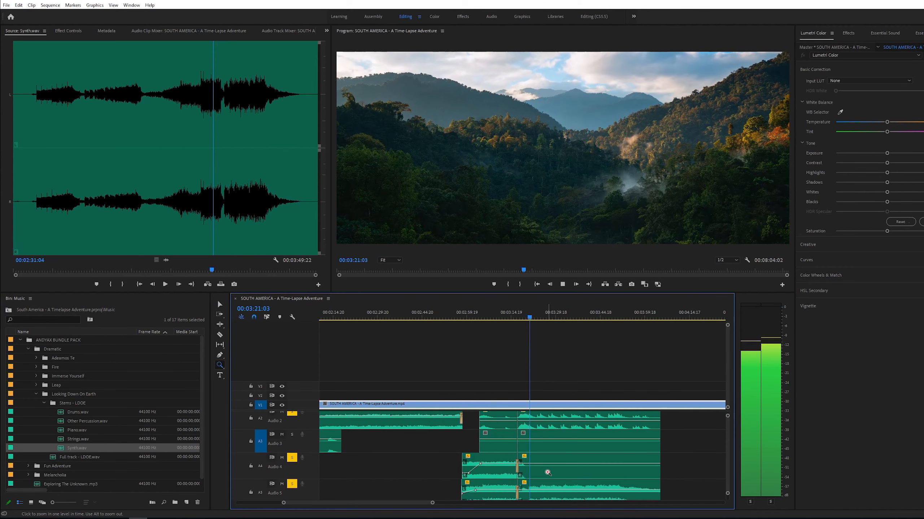
{"action": "left_click", "coordinate": [500, 481]}
{"action": "left_click", "coordinate": [501, 481]}
{"action": "key", "text": "c"}
{"action": "key", "text": "space"}
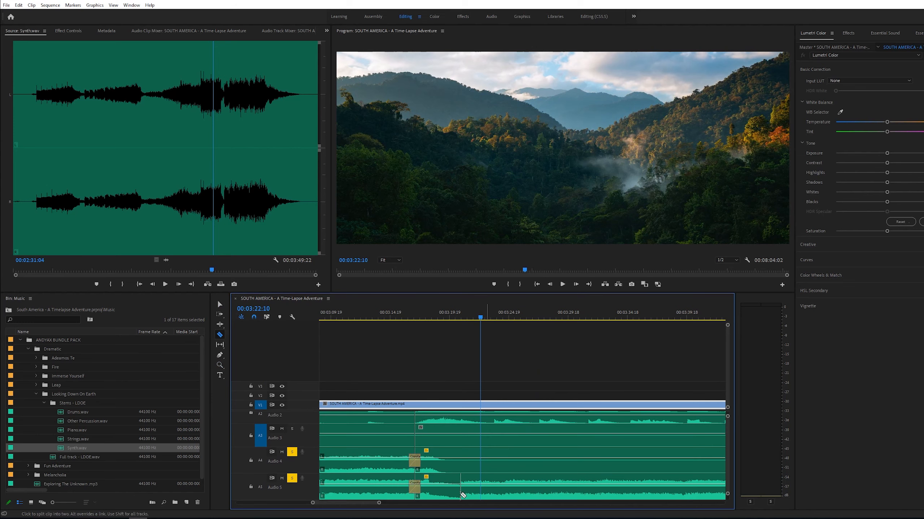
{"action": "key", "text": "v"}
{"action": "left_click_drag", "start_coordinate": [459, 494], "coordinate": [544, 495]}
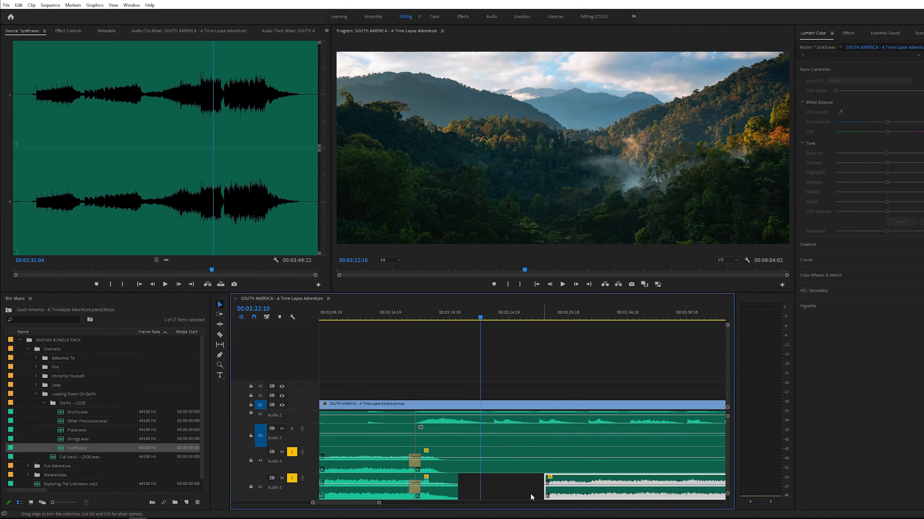
{"action": "key", "text": "ctrl+z"}
{"action": "key", "text": "c"}
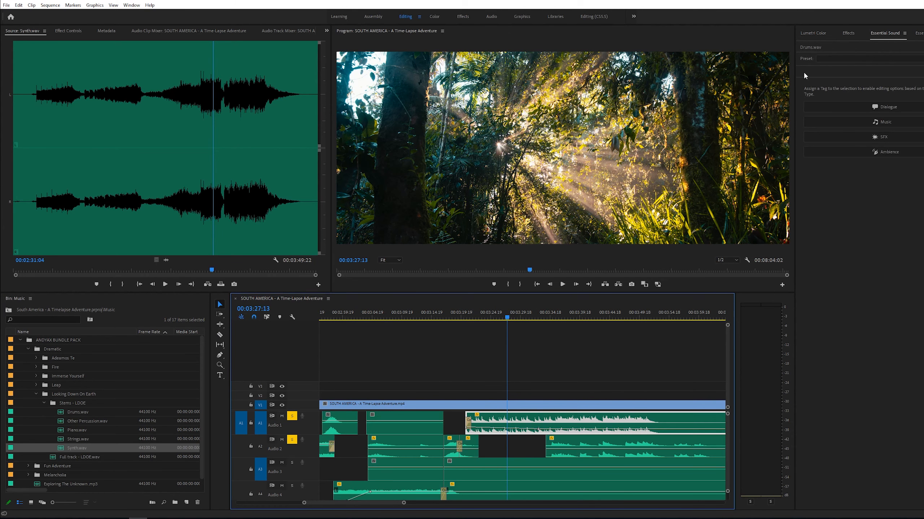
- Search the effects for reverb and add it to the later drum clip on Audio 1, accepting the Studio Reverb replacement
{"action": "left_click", "coordinate": [847, 33]}
{"action": "left_click", "coordinate": [836, 45]}
{"action": "type", "text": "re"}
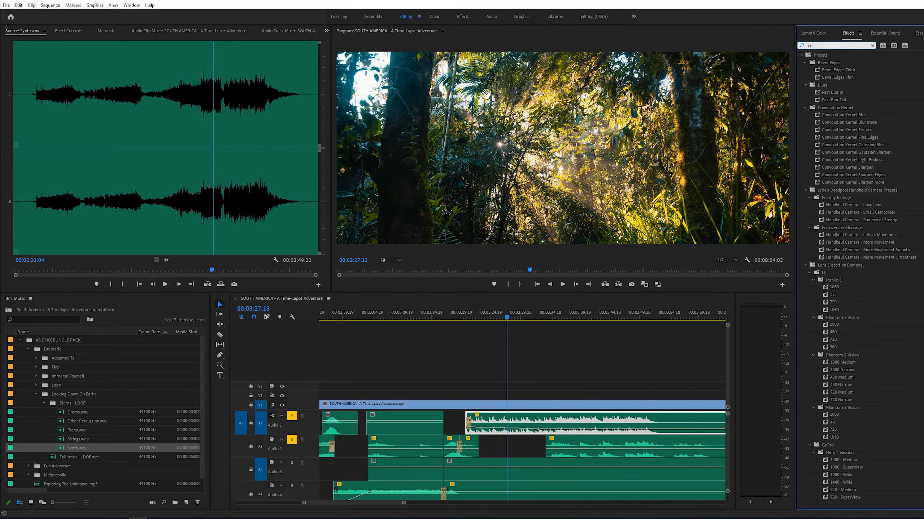
{"action": "type", "text": "verb"}
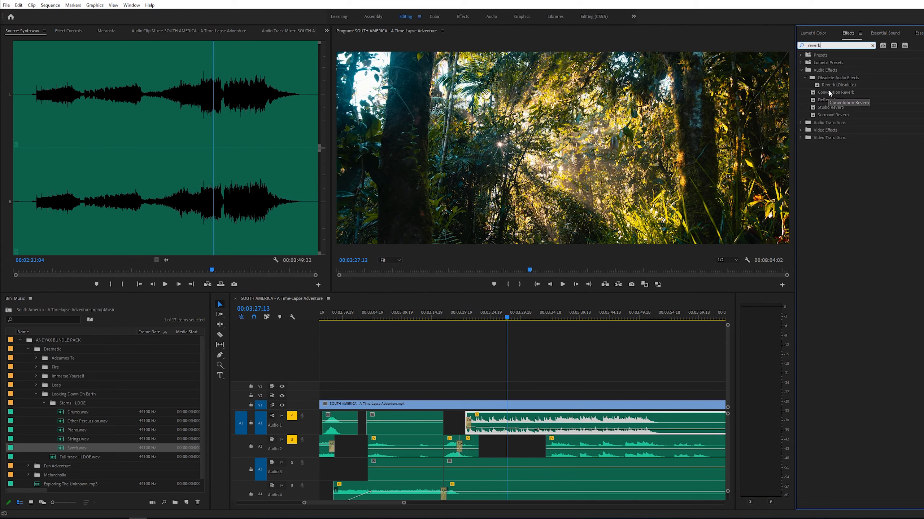
{"action": "left_click_drag", "start_coordinate": [835, 85], "coordinate": [810, 112]}
{"action": "left_click_drag", "start_coordinate": [516, 400], "coordinate": [524, 423]}
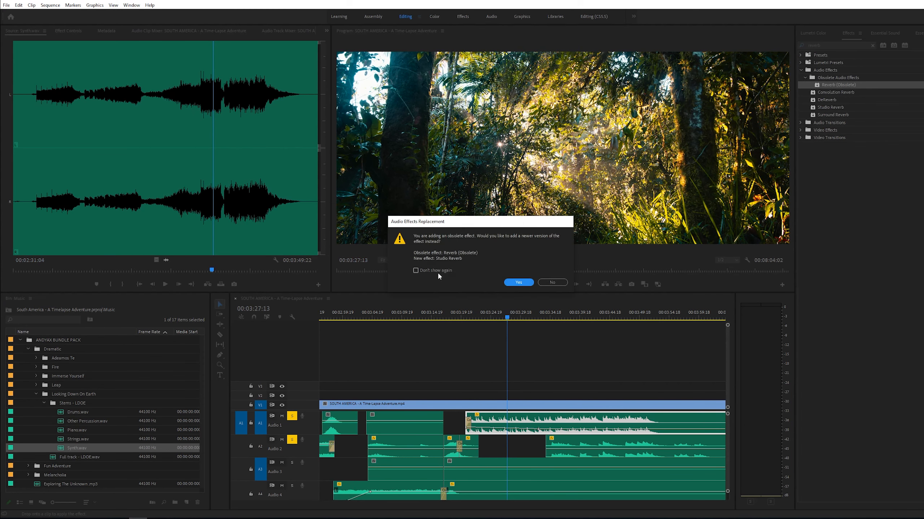
{"action": "left_click", "coordinate": [518, 283]}
- Open the Studio Reverb custom setup, choose the Great Hall preset, and raise the Wet level to about 50%
{"action": "left_click", "coordinate": [73, 30]}
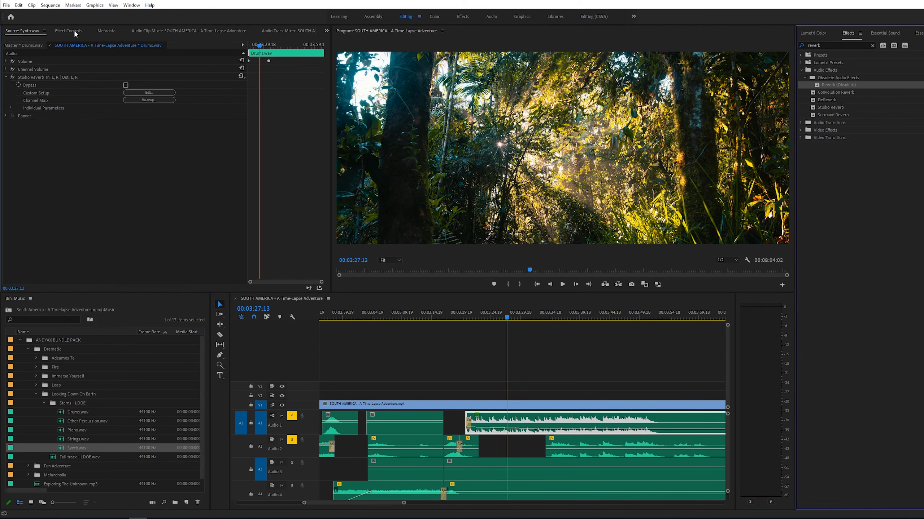
{"action": "left_click", "coordinate": [144, 93]}
{"action": "left_click_drag", "start_coordinate": [496, 183], "coordinate": [310, 148]}
{"action": "left_click", "coordinate": [306, 153]}
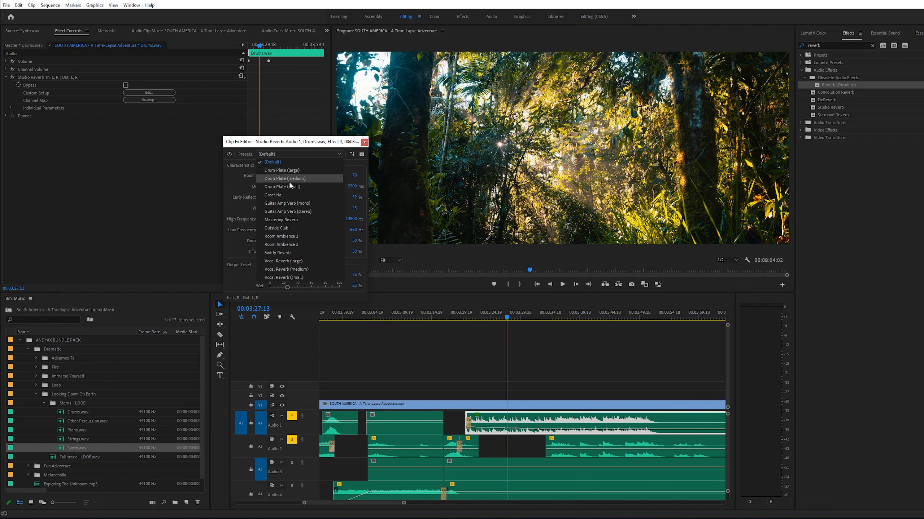
{"action": "left_click", "coordinate": [285, 195]}
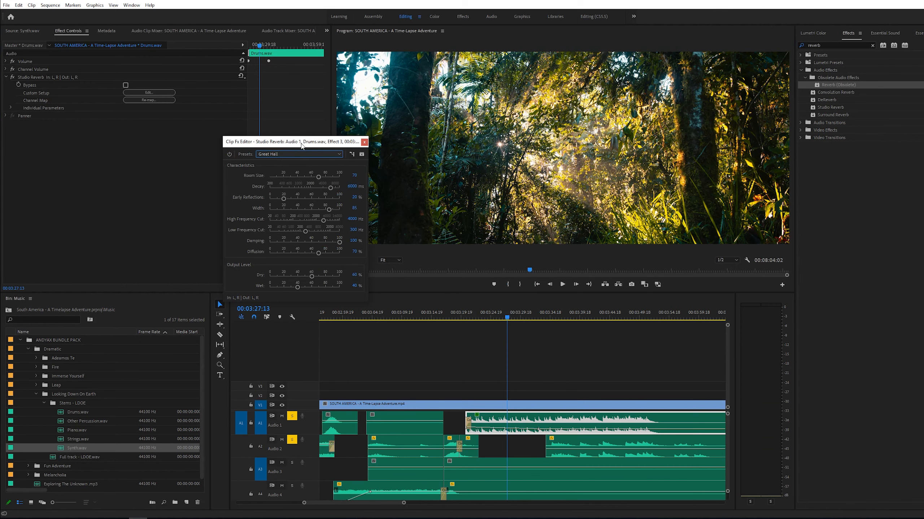
{"action": "key", "text": "space"}
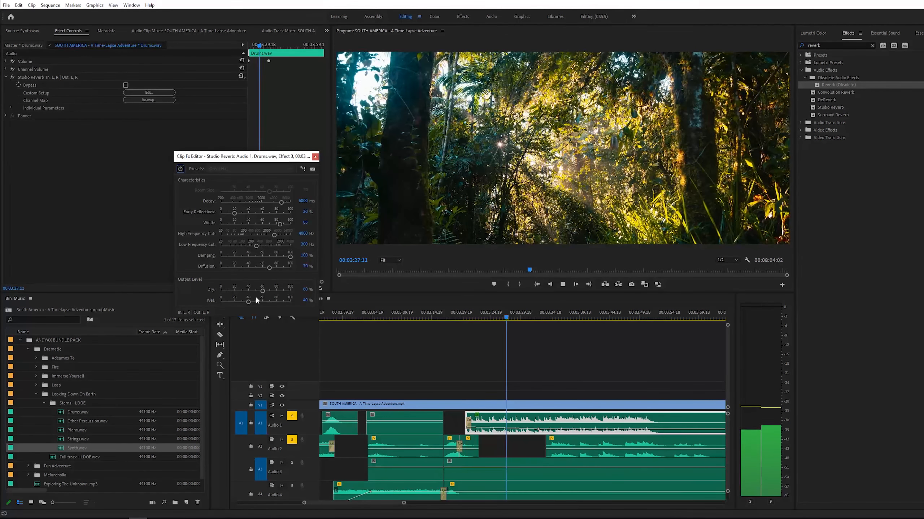
{"action": "left_click_drag", "start_coordinate": [252, 300], "coordinate": [291, 304]}
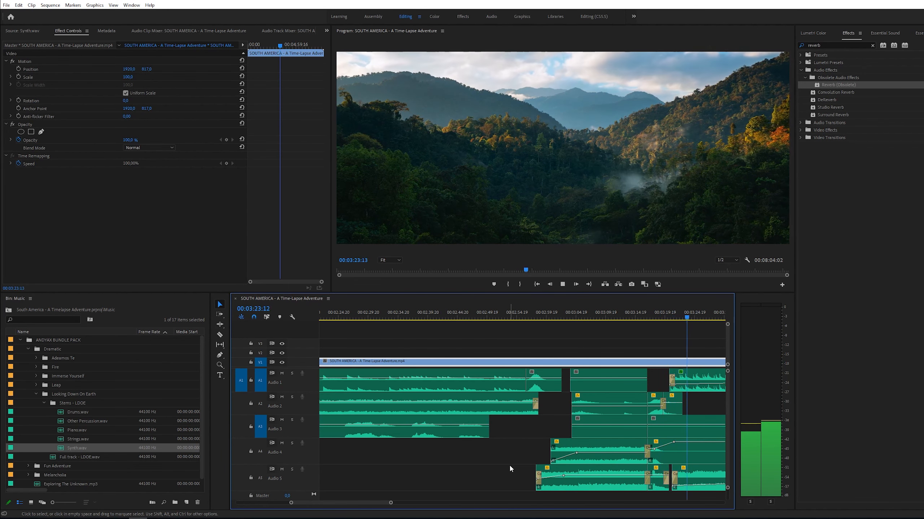
- Extend the earlier drum clip on Audio 1 so it meets the reverb drum clip at about 3:34
{"action": "key", "text": "minus"}
{"action": "left_click", "coordinate": [602, 404]}
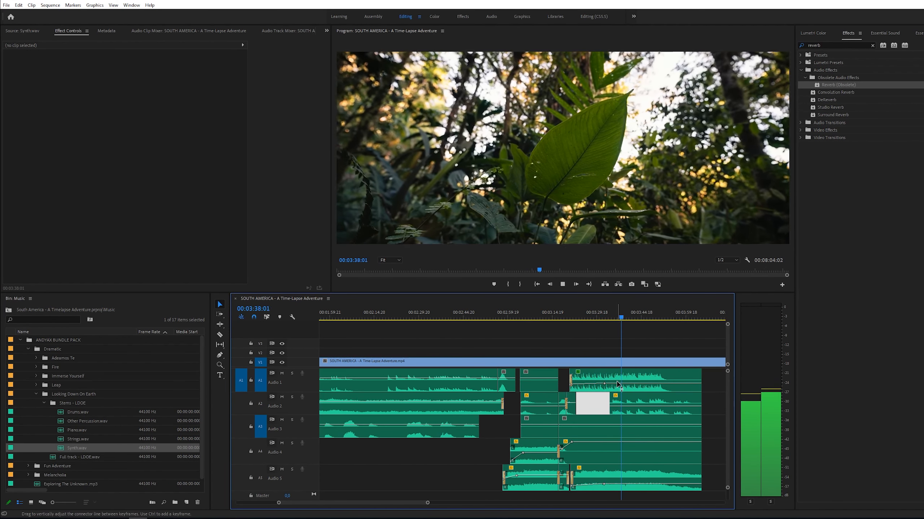
{"action": "key", "text": "space"}
{"action": "key", "text": "z"}
{"action": "left_click", "coordinate": [625, 394]}
{"action": "left_click", "coordinate": [506, 393]}
{"action": "left_click", "coordinate": [459, 318]}
{"action": "left_click_drag", "start_coordinate": [454, 384], "coordinate": [460, 382]}
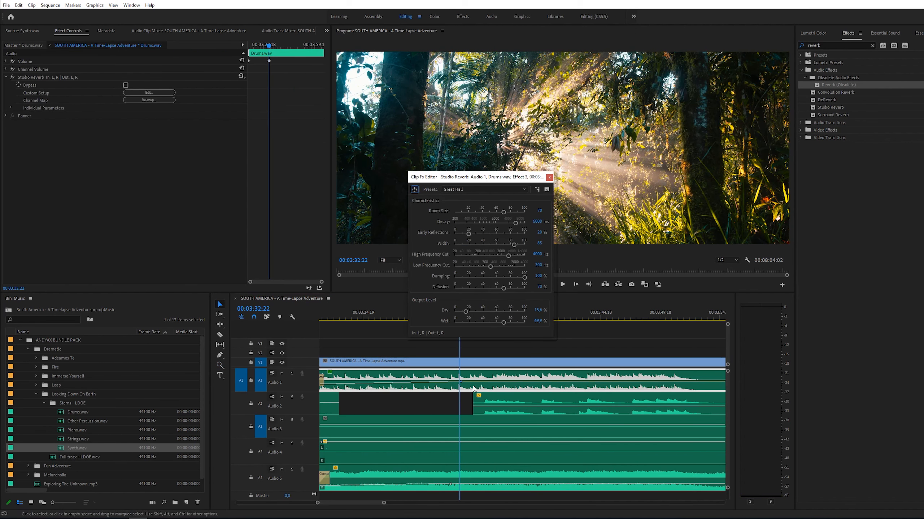
{"action": "left_click", "coordinate": [468, 386]}
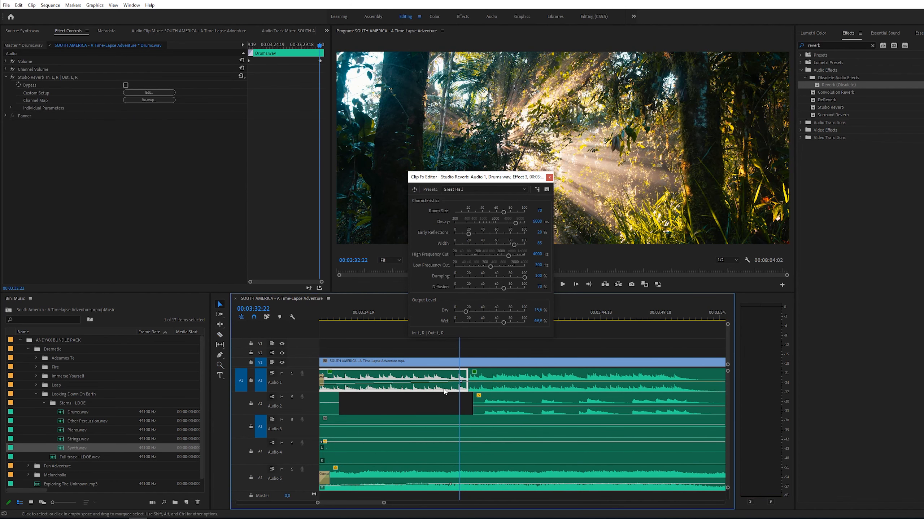
{"action": "left_click", "coordinate": [489, 392]}
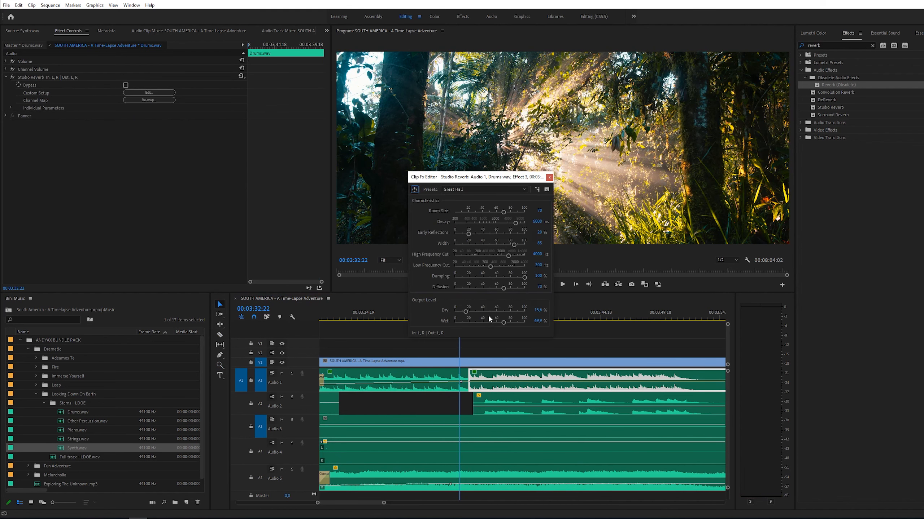
{"action": "left_click", "coordinate": [549, 177]}
{"action": "left_click", "coordinate": [498, 317]}
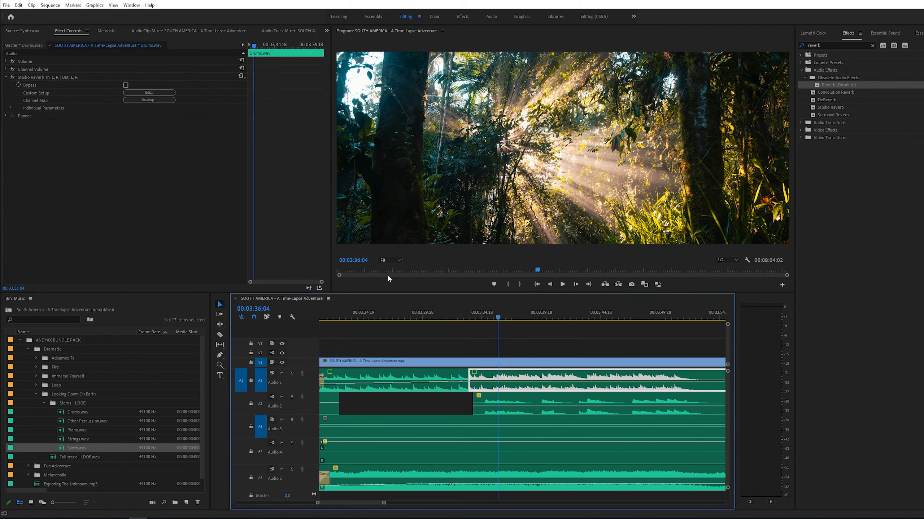
- Apply the default crossfade at the drum clip edit on Audio 1 and lengthen it to several seconds
{"action": "left_click", "coordinate": [468, 381]}
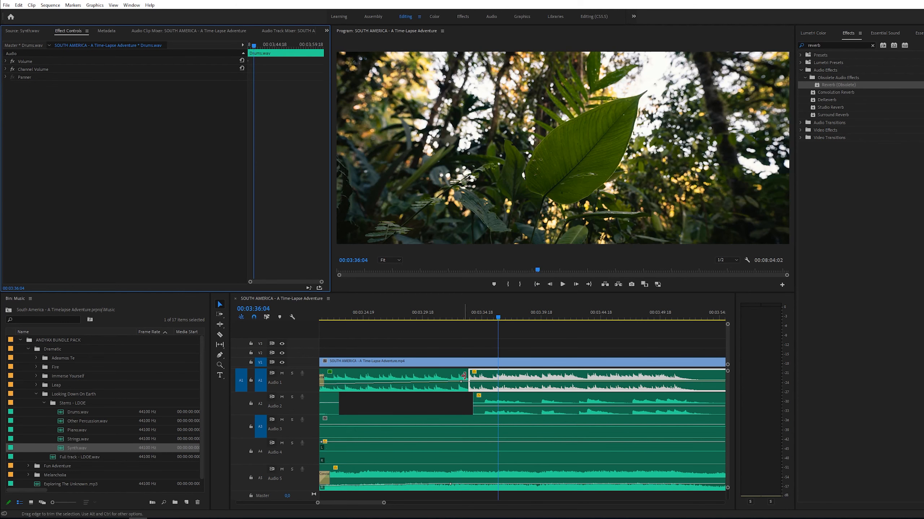
{"action": "right_click", "coordinate": [468, 378]}
{"action": "left_click", "coordinate": [503, 424]}
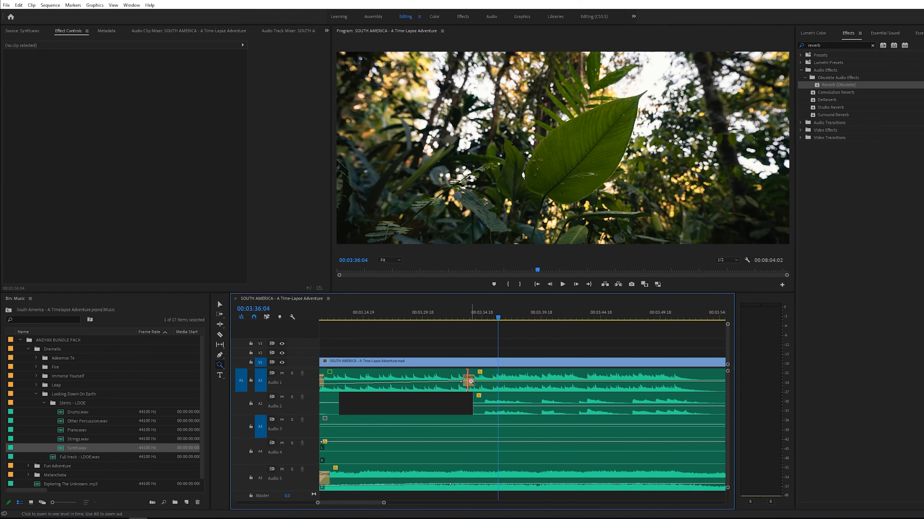
{"action": "key", "text": "="}
{"action": "left_click", "coordinate": [511, 380]}
{"action": "left_click_drag", "start_coordinate": [442, 378], "coordinate": [432, 379]}
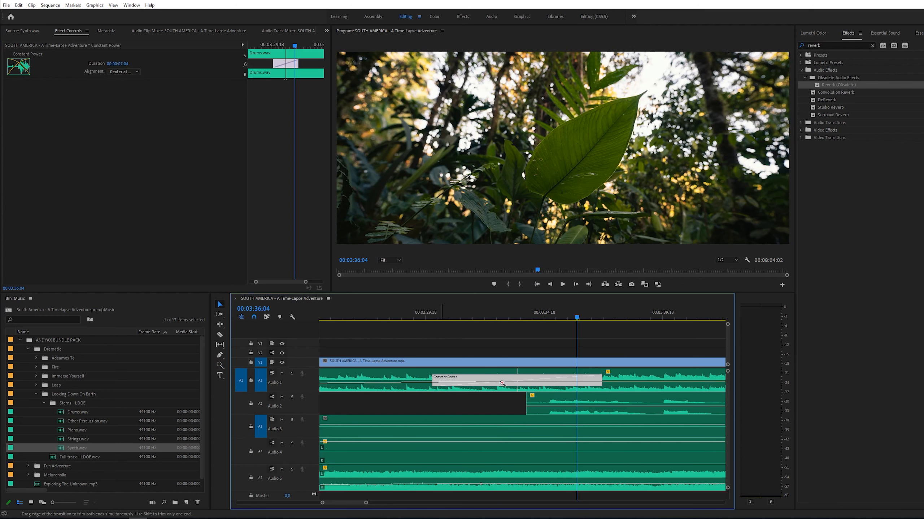
{"action": "left_click", "coordinate": [538, 377], "text": "alt"}
{"action": "key", "text": "v"}
{"action": "left_click", "coordinate": [572, 379], "text": "alt"}
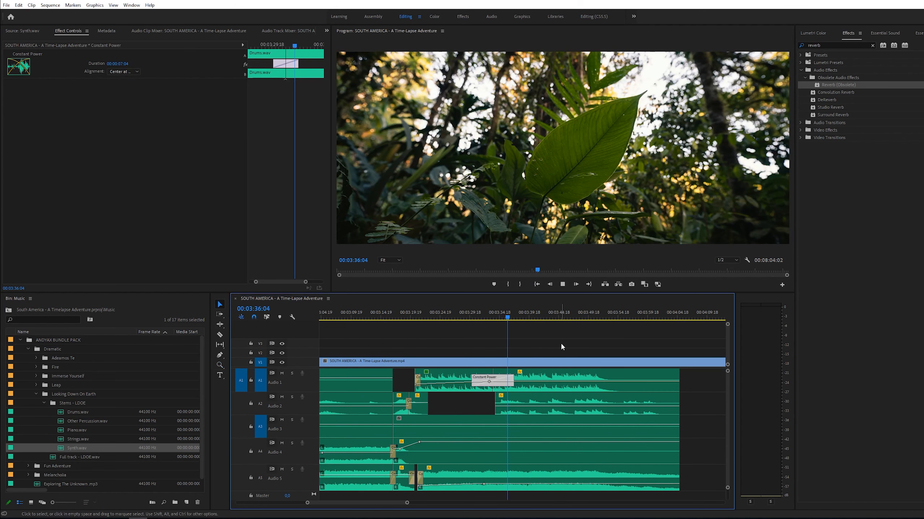
- Play back the drum transition and the surrounding stems around 3:37 to review the mix
{"action": "key", "text": "v"}
{"action": "left_click", "coordinate": [559, 342]}
{"action": "key", "text": "space"}
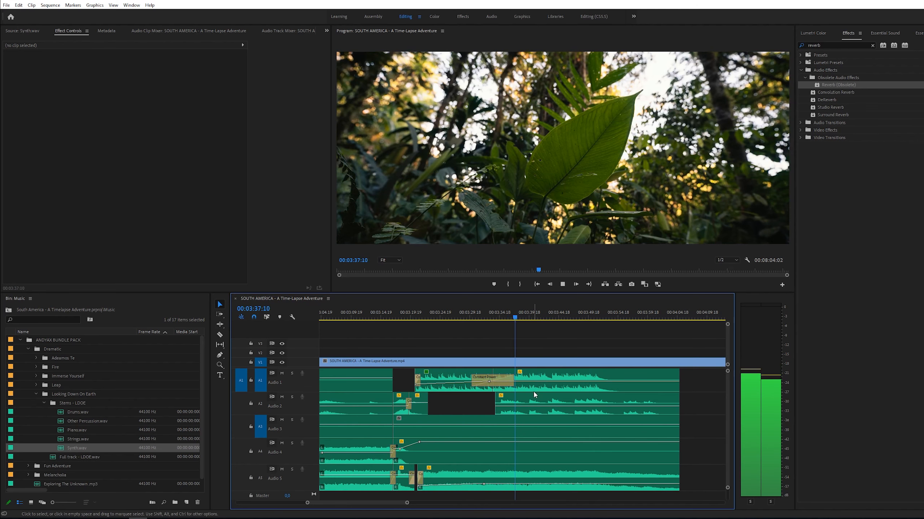
{"action": "left_click", "coordinate": [491, 486]}
{"action": "key", "text": "space"}
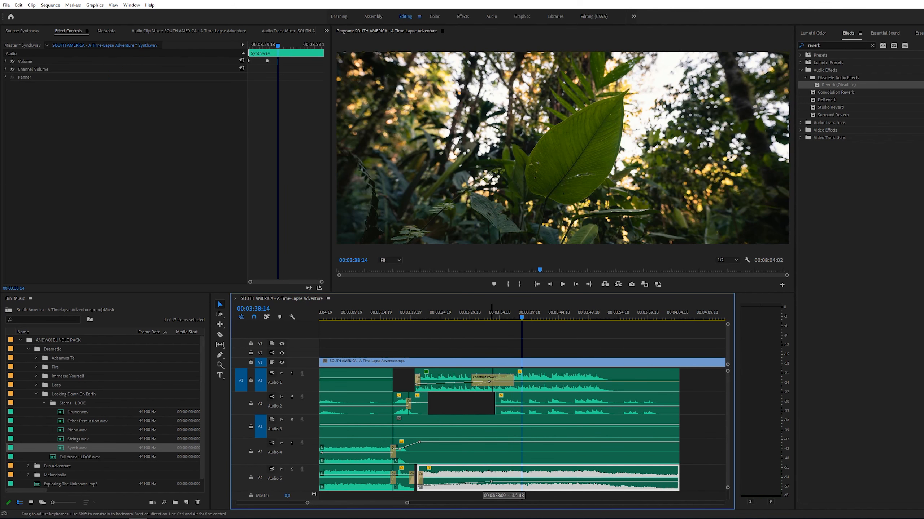
{"action": "left_click", "coordinate": [536, 384]}
{"action": "key", "text": "space"}
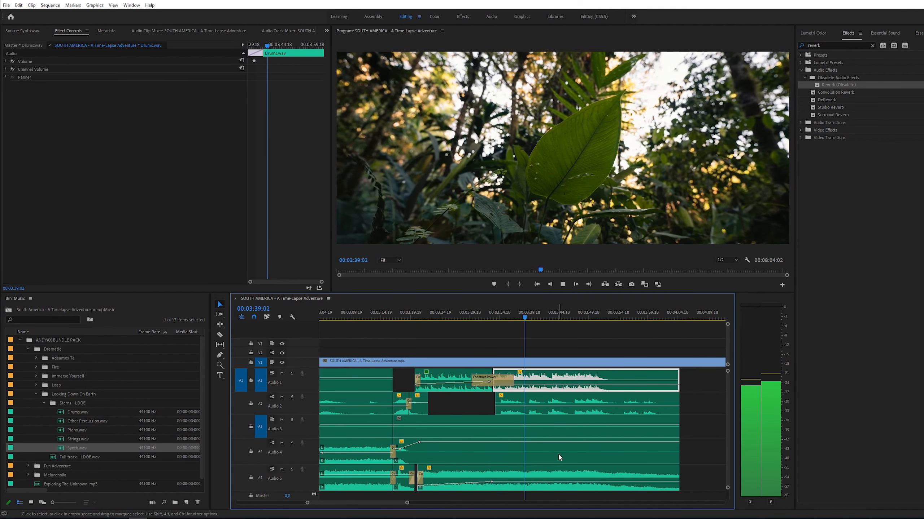
{"action": "scroll", "coordinate": [558, 453], "scroll_direction": "down", "scroll_amount": 5}
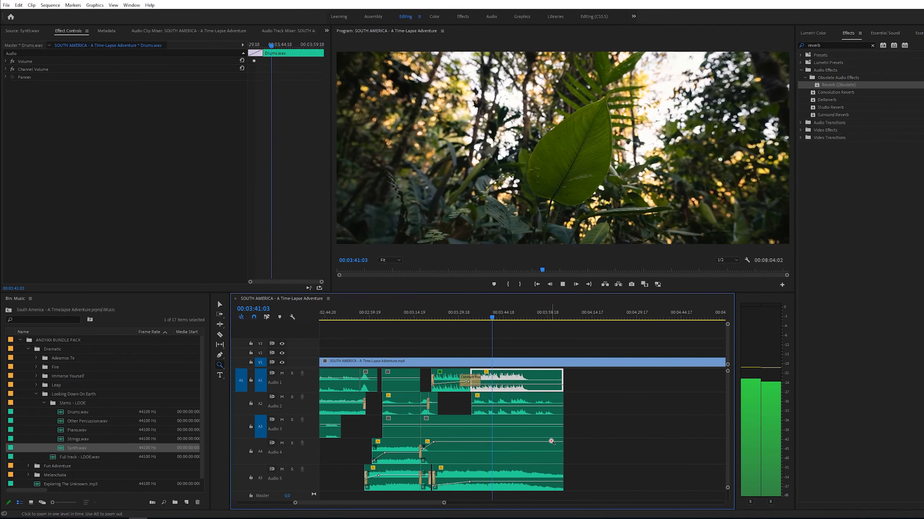